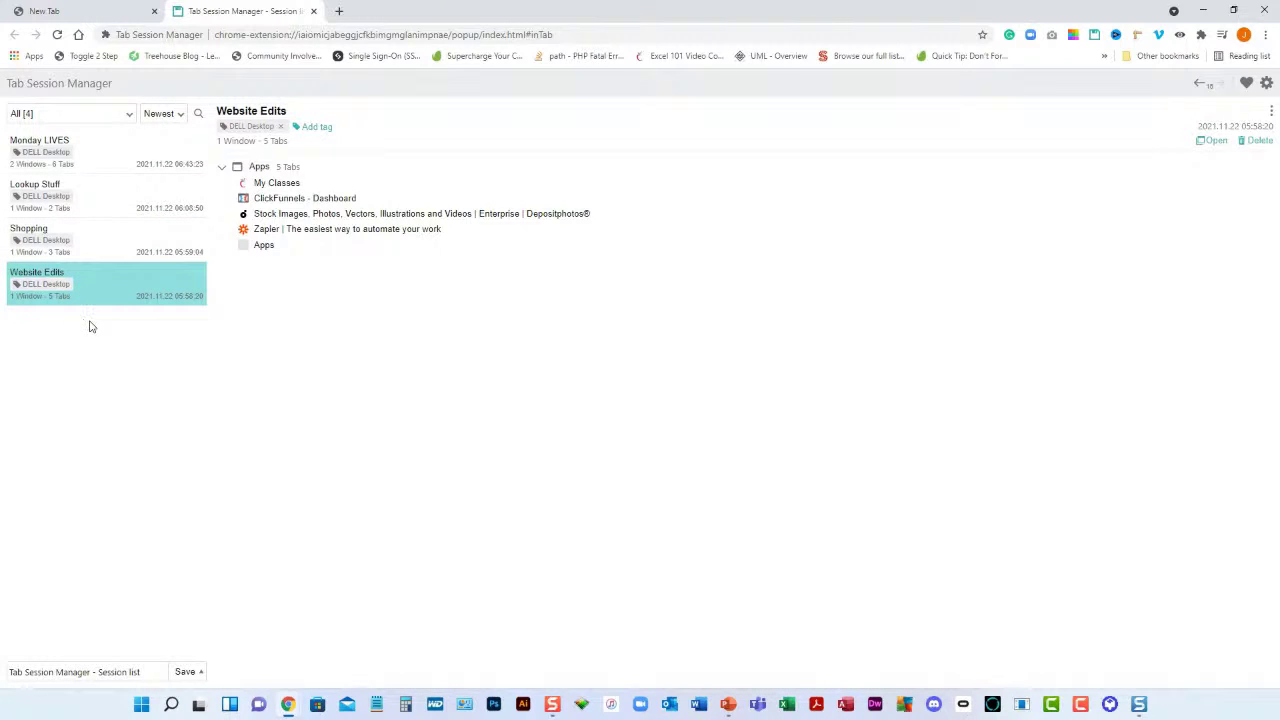
Step: Open the saved Website Edits session in its own browser window and maximize that window
mouse_move(166, 293)
click(166, 288)
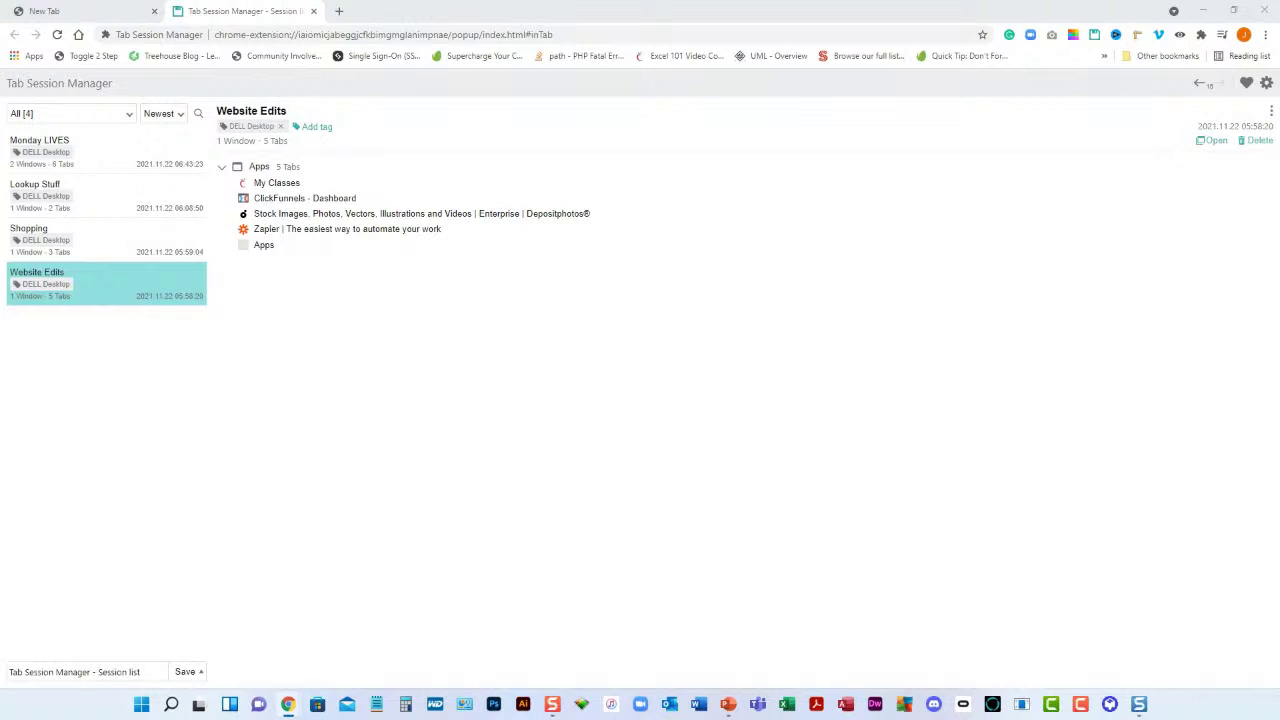
drag(0, 140, 659, 81)
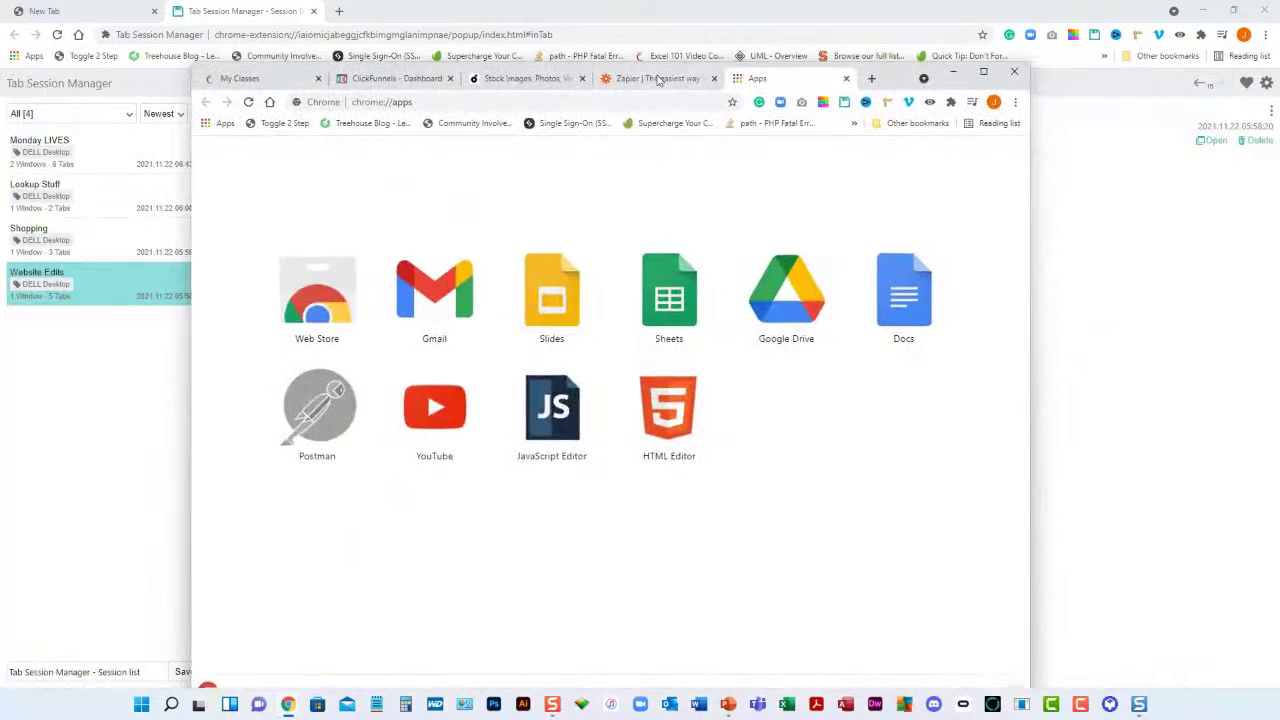
click(983, 71)
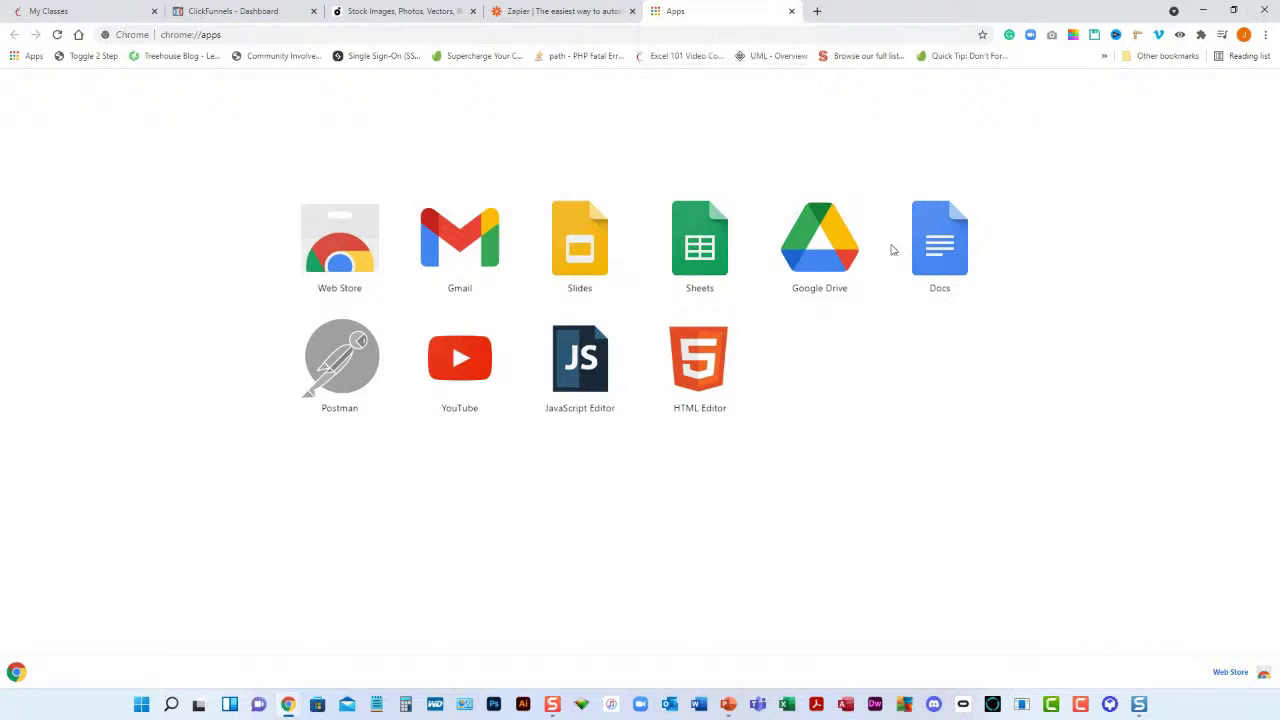
Step: Bring up the Tab Session Manager session list again and open the saved Shopping session in a maximized window
click(1095, 36)
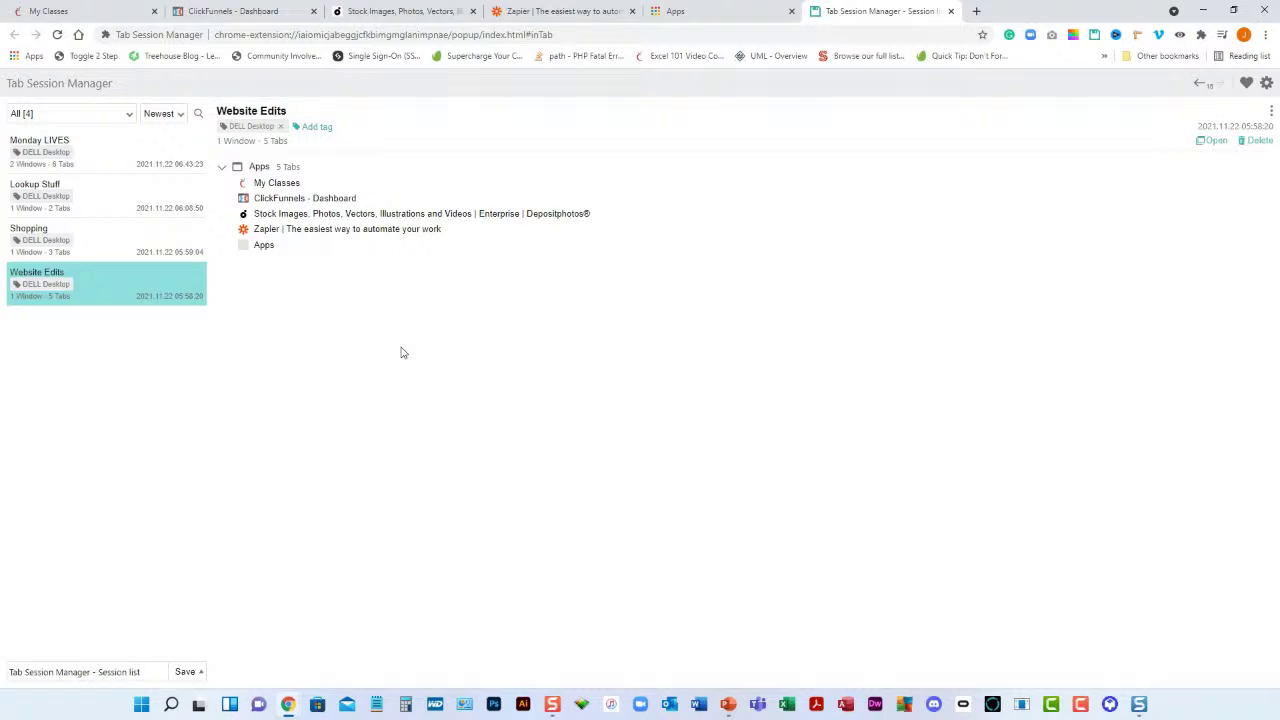
mouse_move(148, 251)
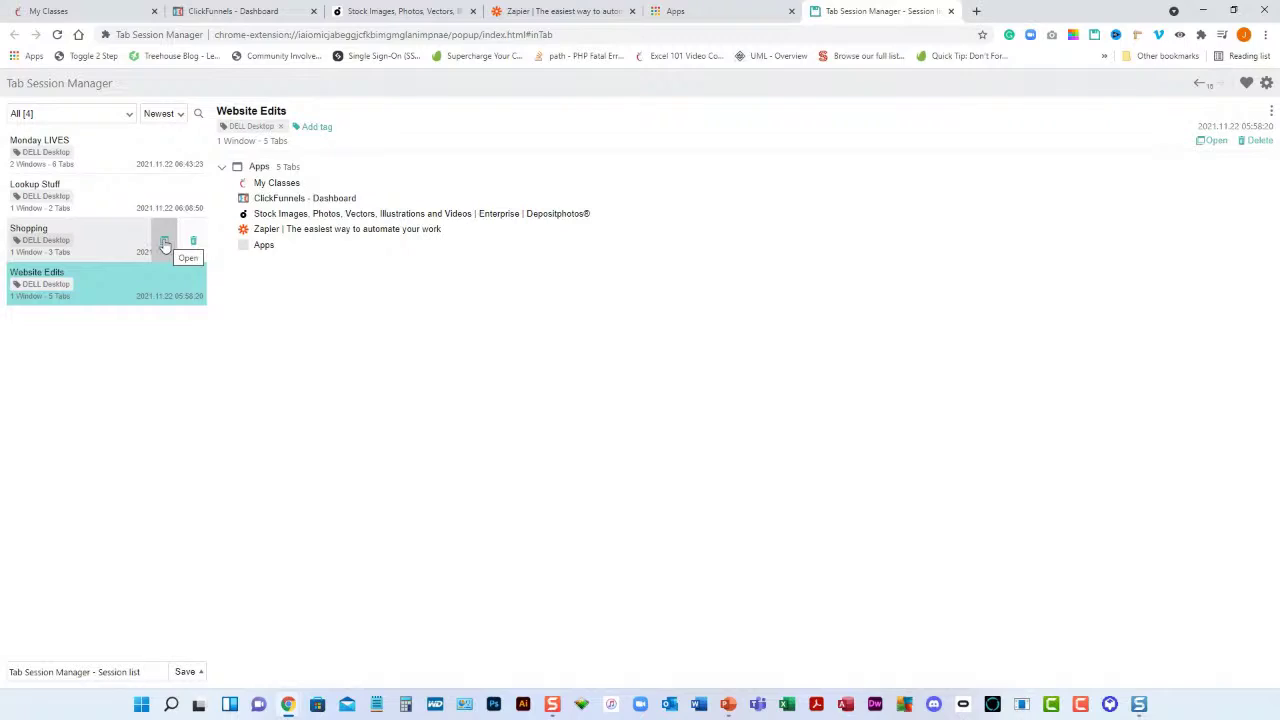
click(165, 245)
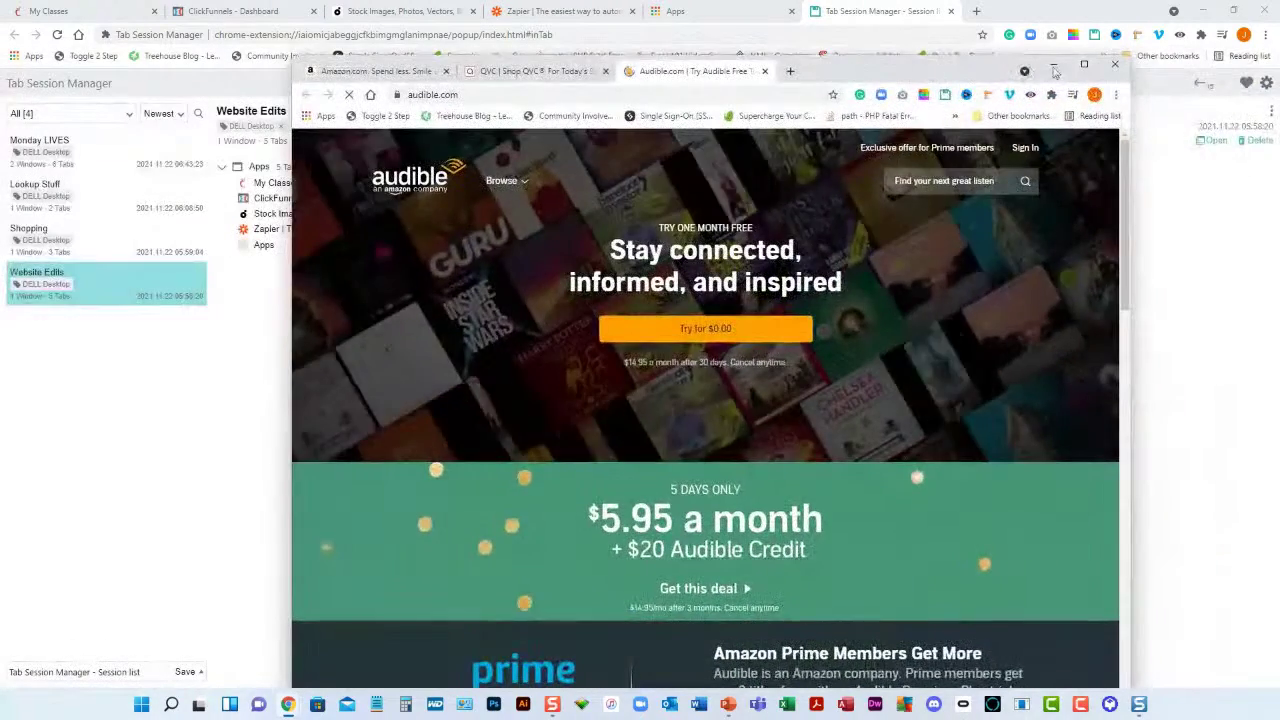
click(1084, 64)
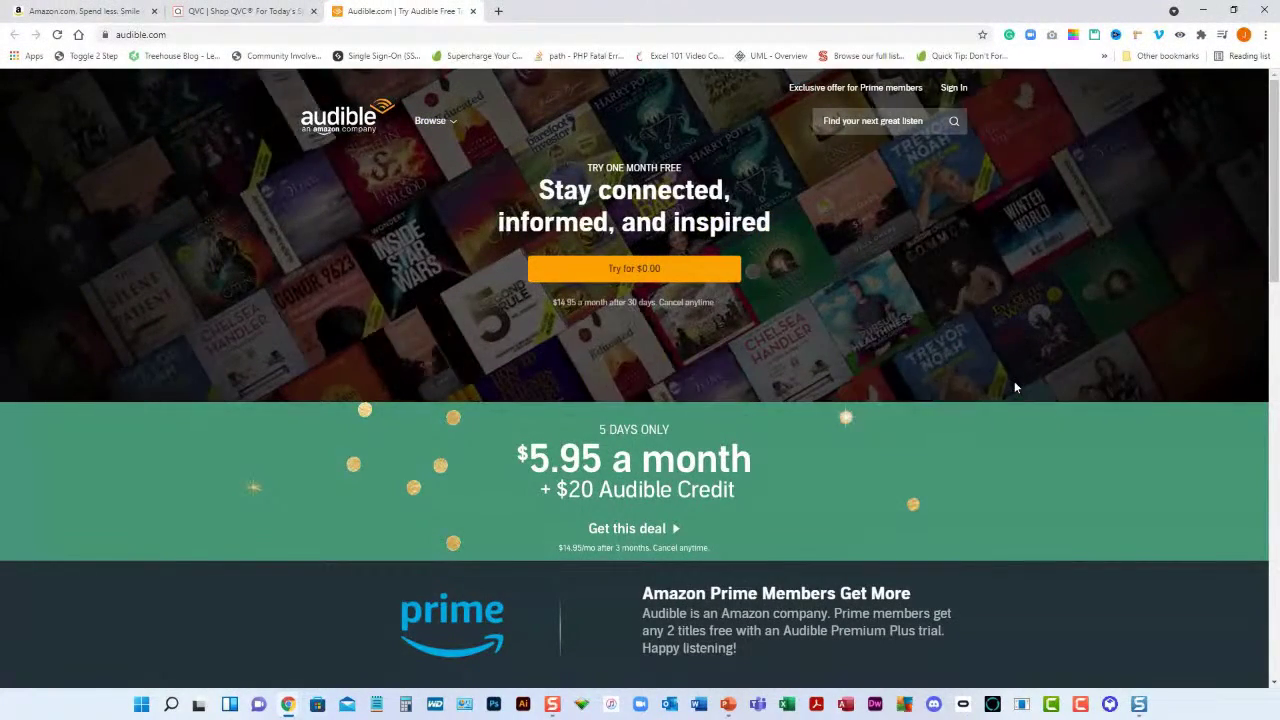
Step: Look through the QVC home page in the Shopping session, from the Black Friday banner down to the footer
click(255, 18)
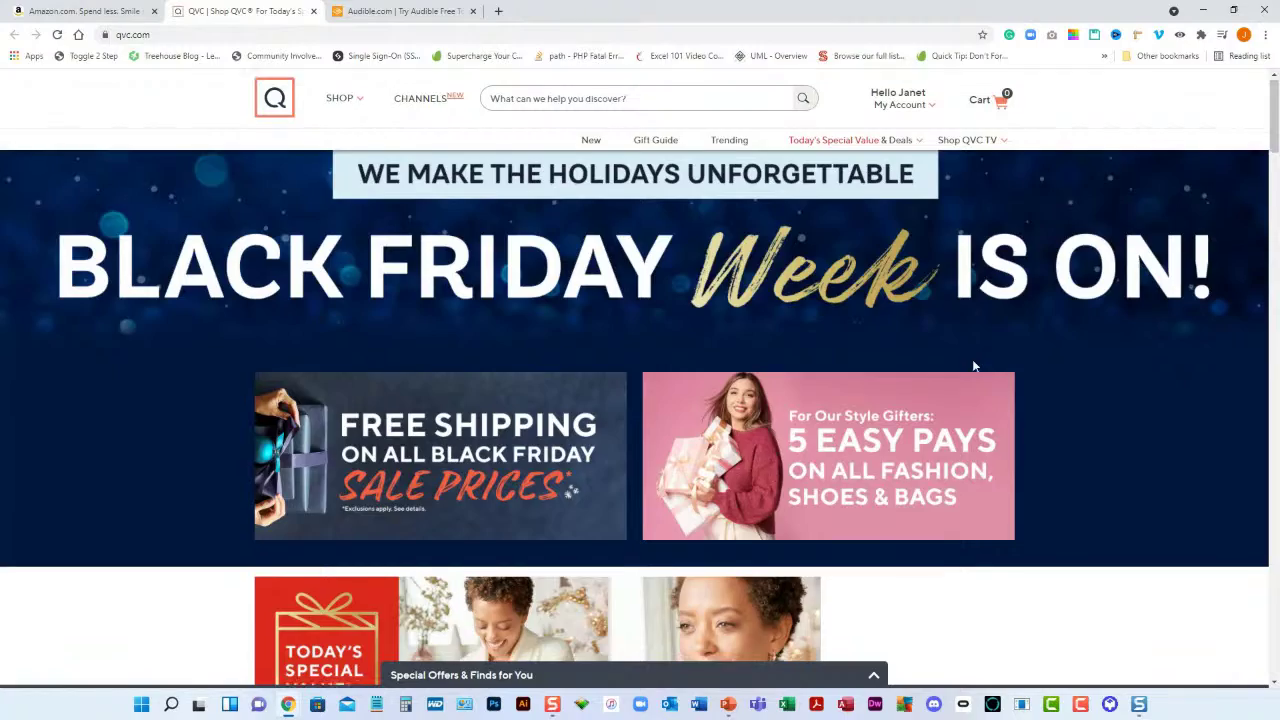
scroll(974, 366, down, 5)
scroll(974, 366, down, 9)
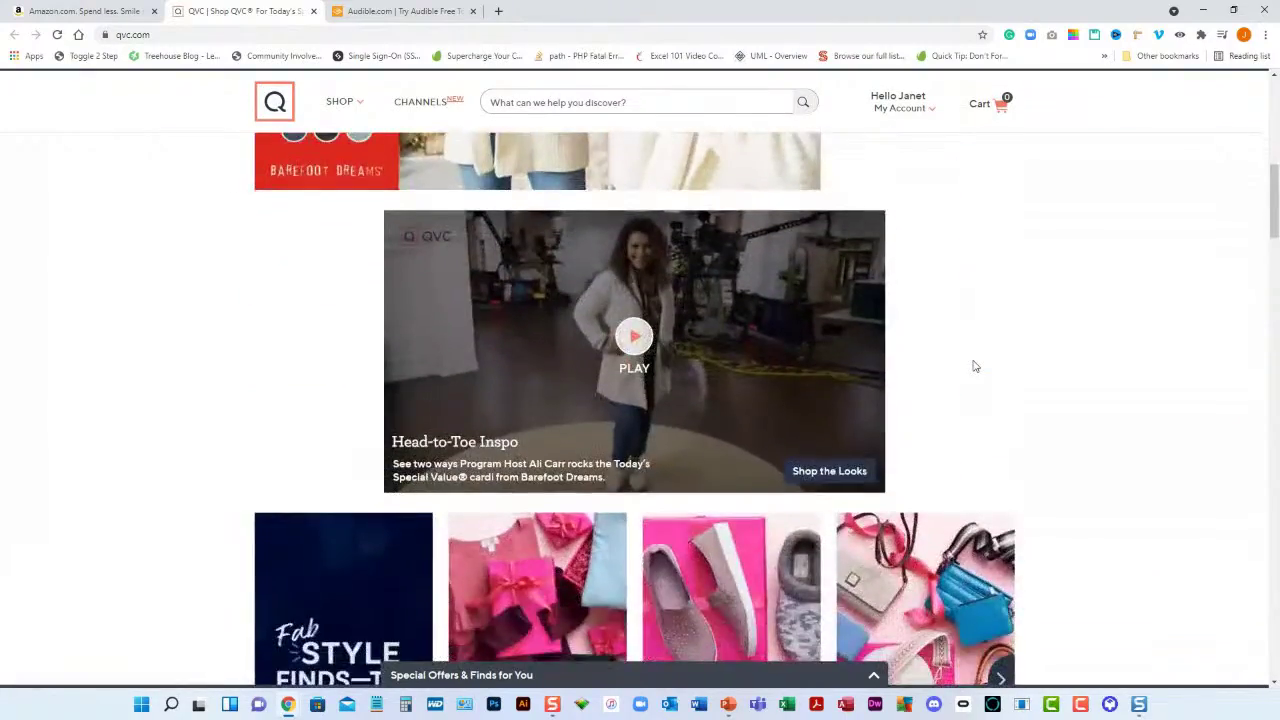
scroll(974, 366, down, 8)
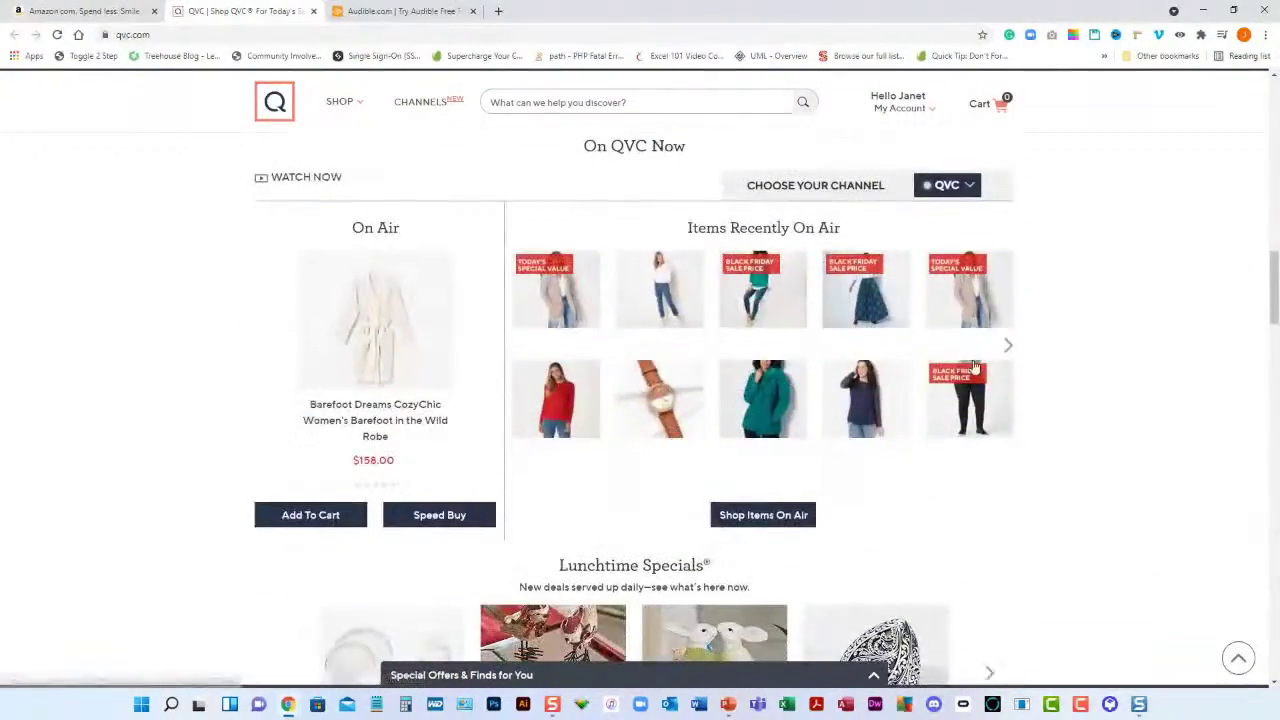
scroll(974, 366, down, 9)
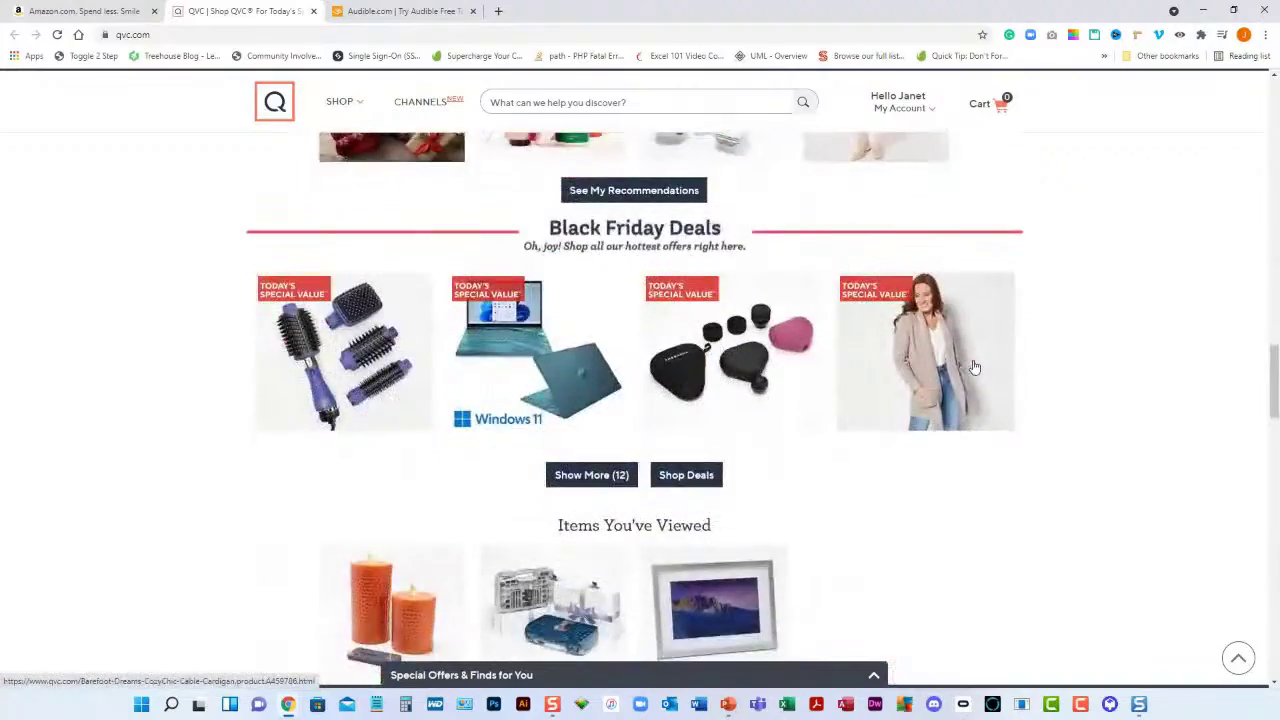
scroll(975, 368, down, 9)
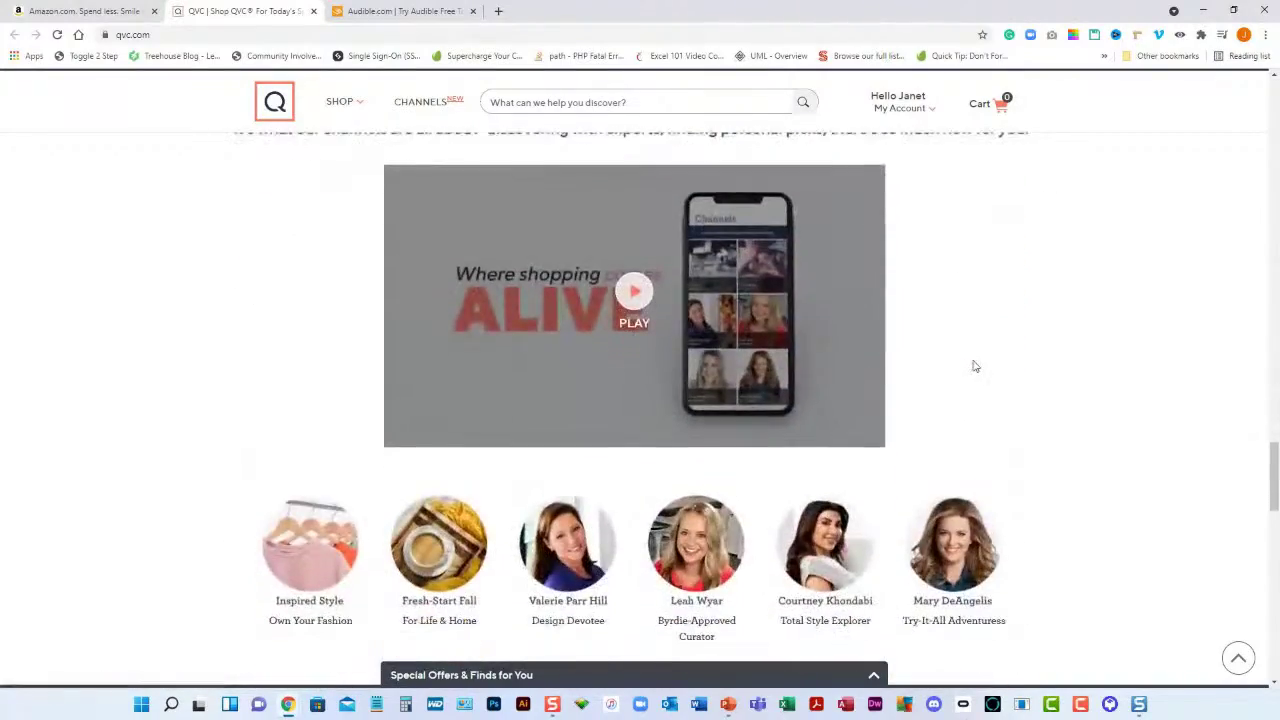
scroll(975, 368, down, 8)
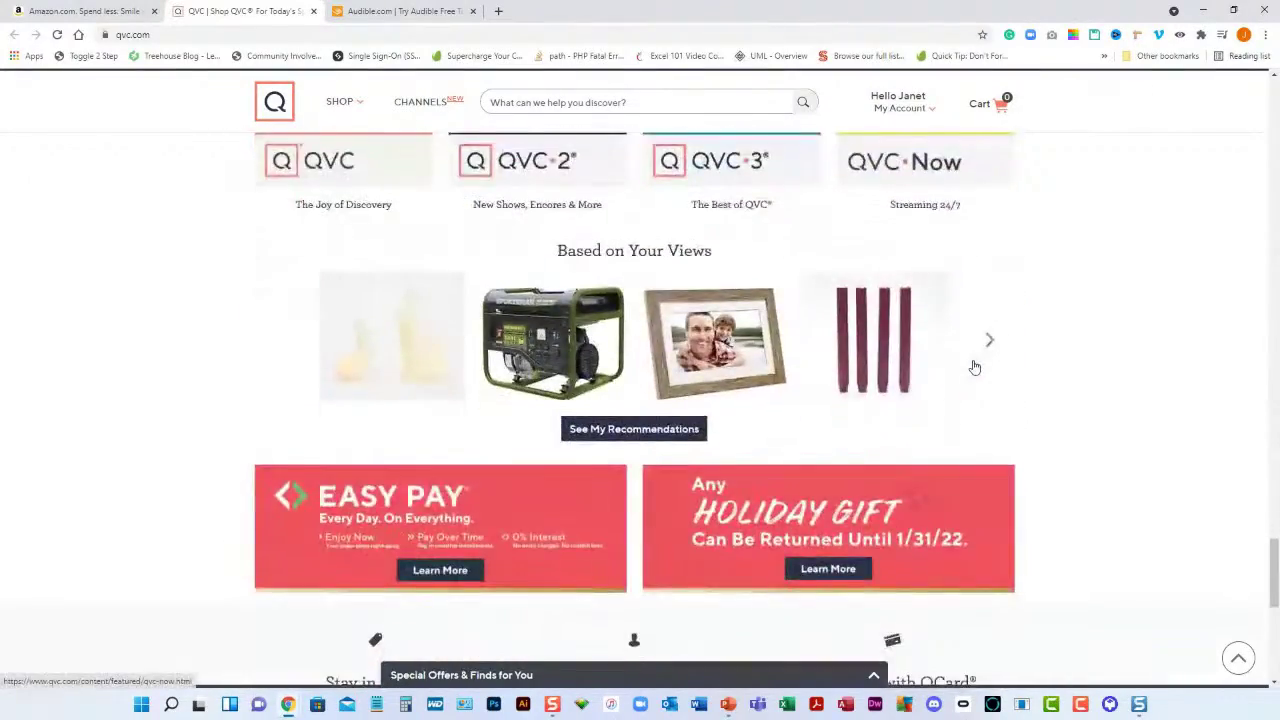
scroll(975, 366, up, 9)
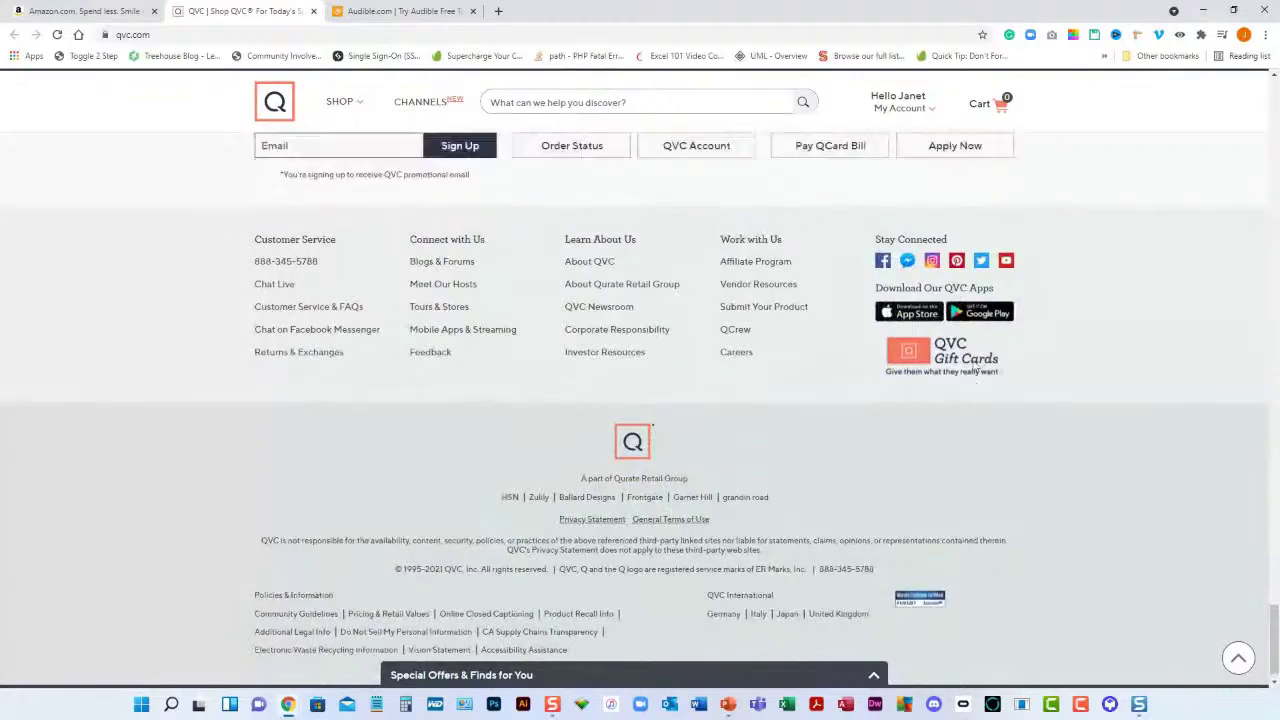
scroll(975, 366, up, 8)
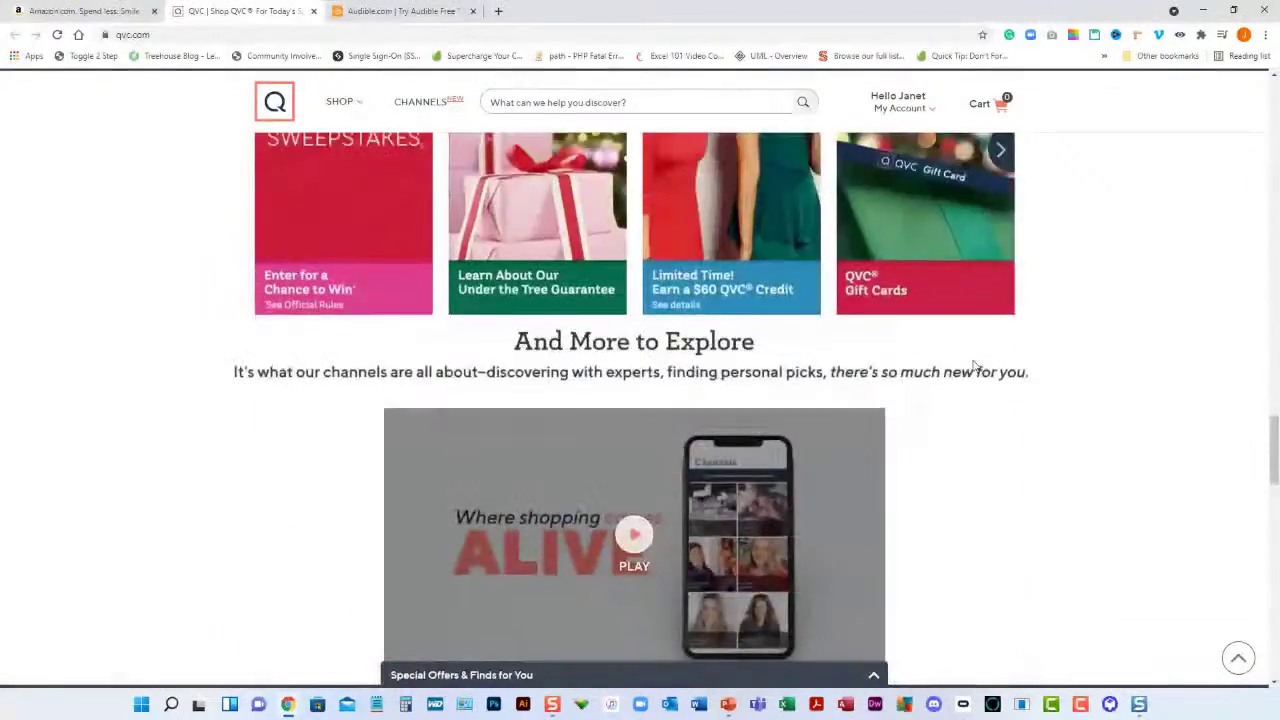
Step: Capture the entire QVC home page from its top as a full-page screenshot with GoFullPage
drag(1275, 393, 1275, 100)
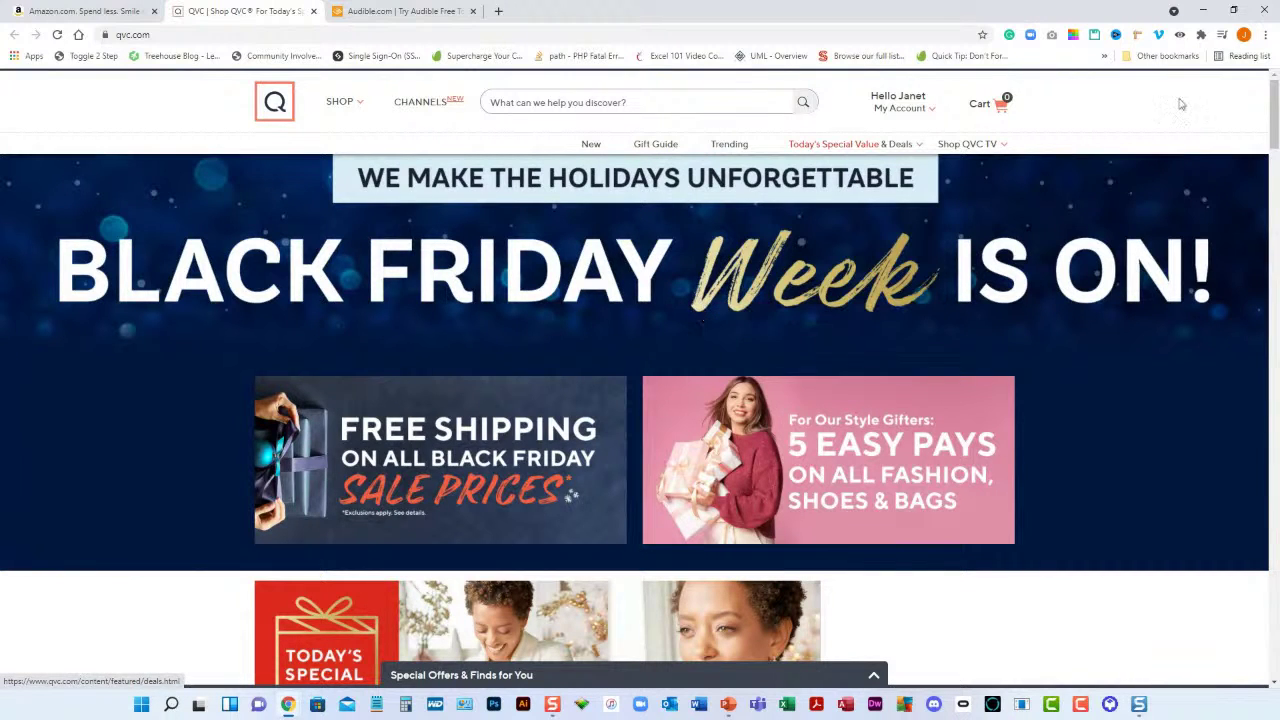
click(1052, 35)
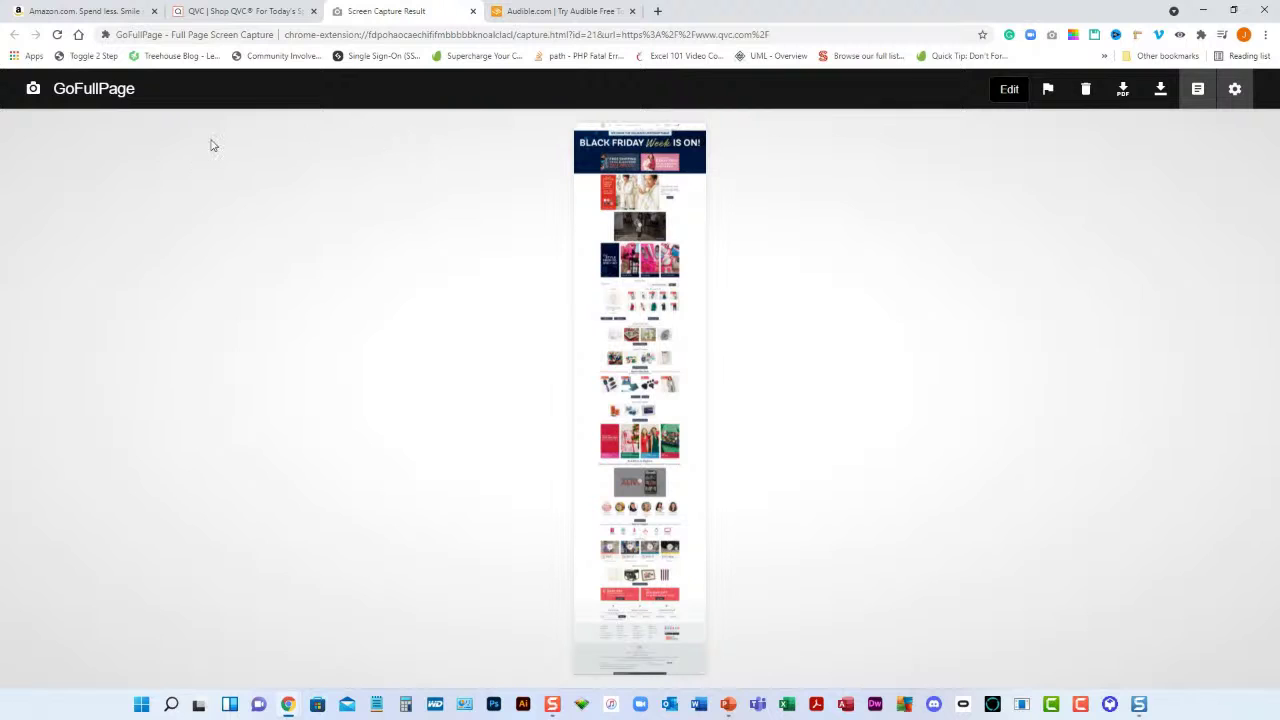
Step: Preview the QVC page's Today's Special Value section in Colorblindly as Blue Cone Monochromacy / Achromatomaly and Monochromacy / Achromatopsia
click(265, 12)
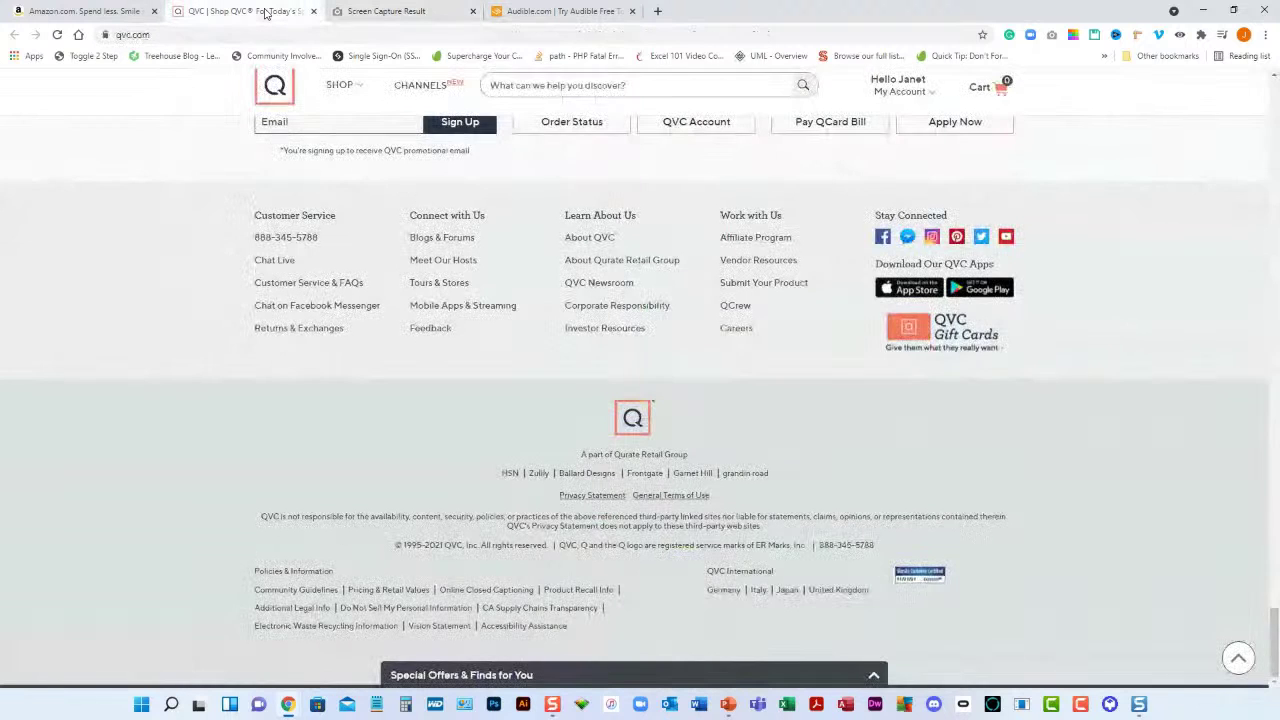
scroll(511, 327, up, 3)
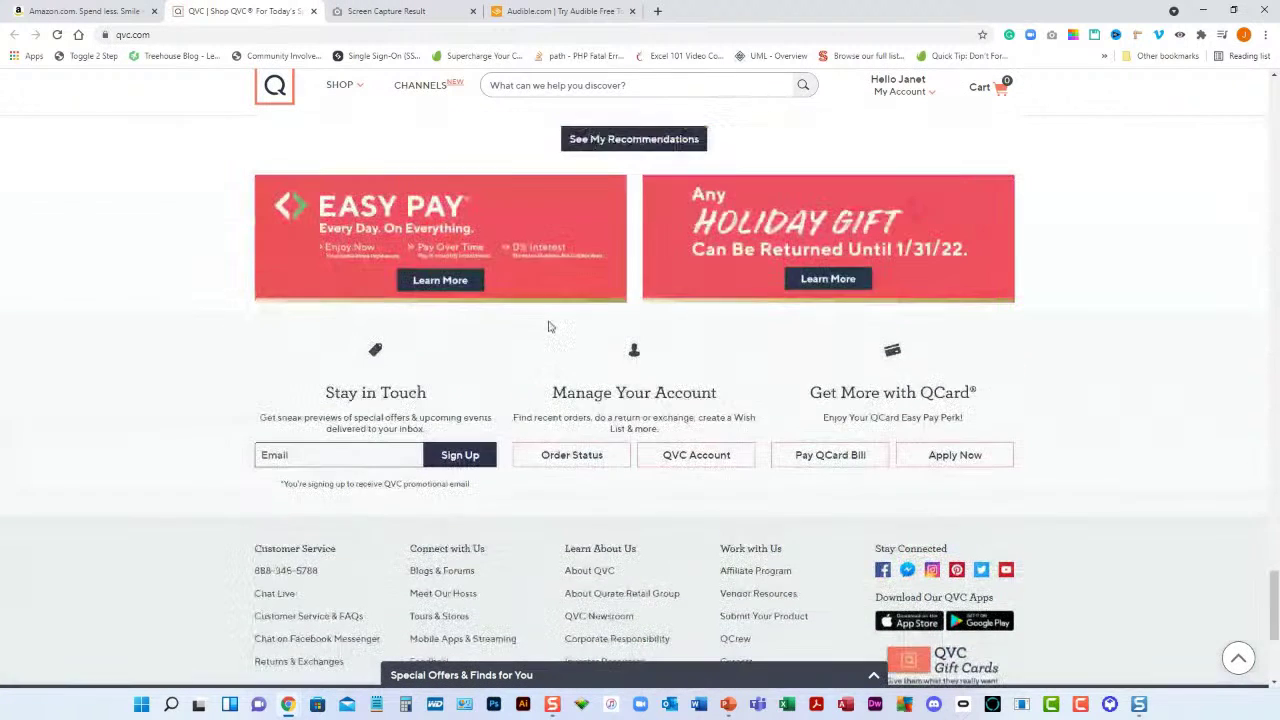
drag(1275, 597, 1262, 150)
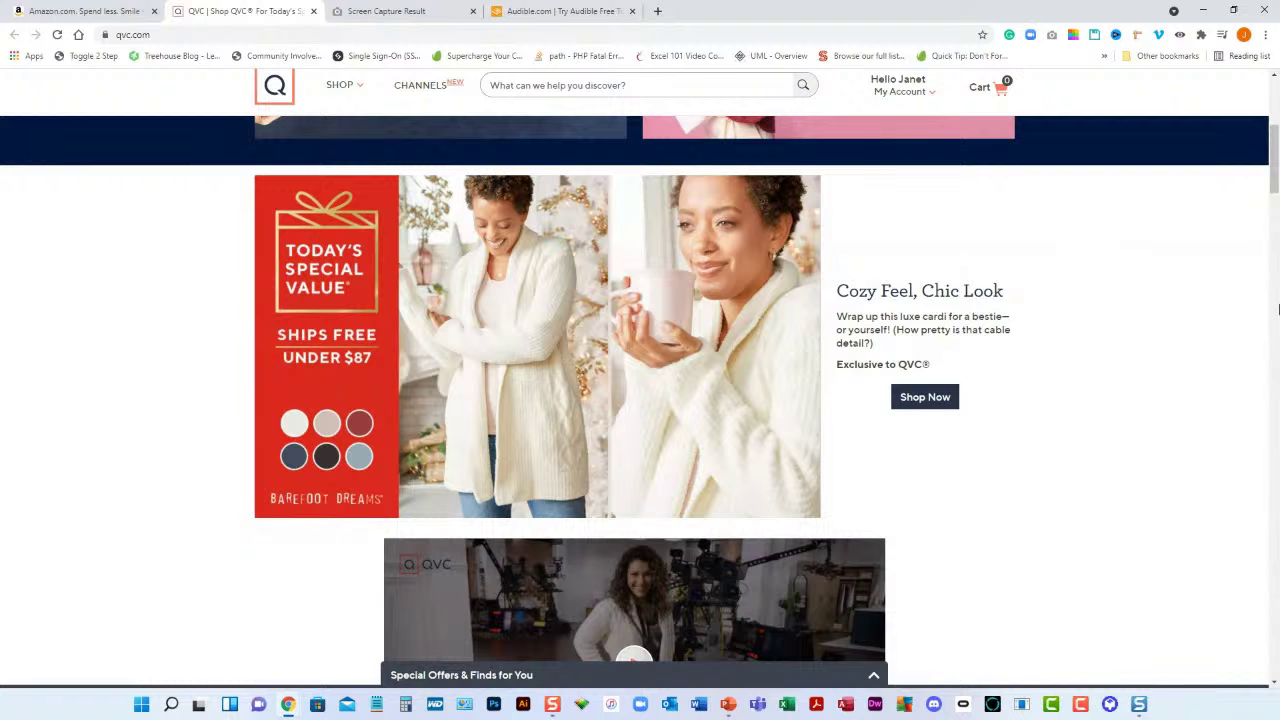
click(1180, 37)
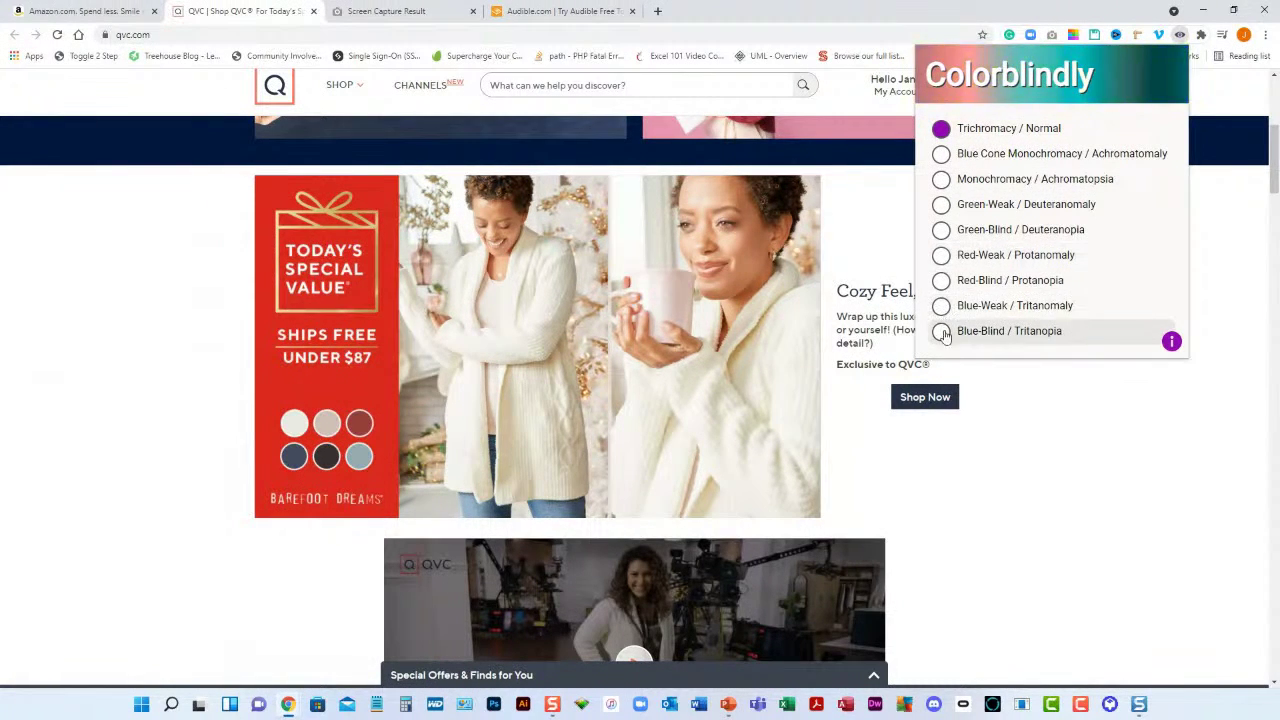
click(941, 155)
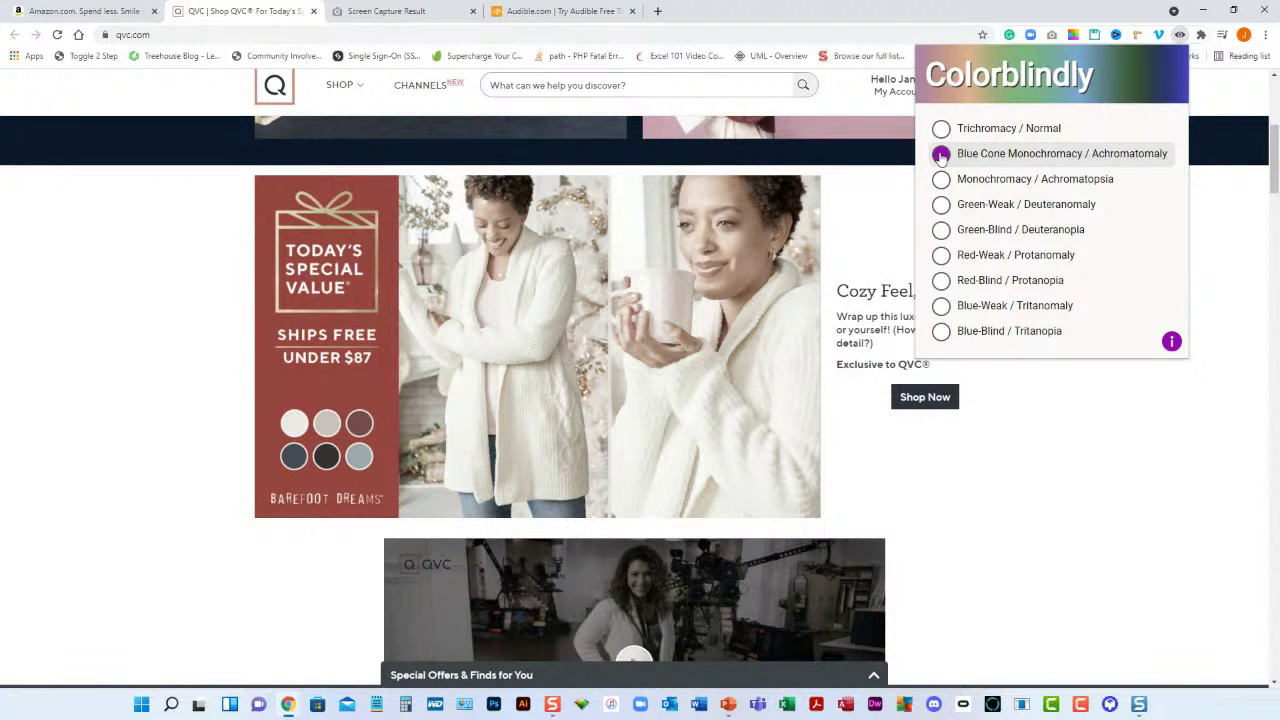
click(941, 180)
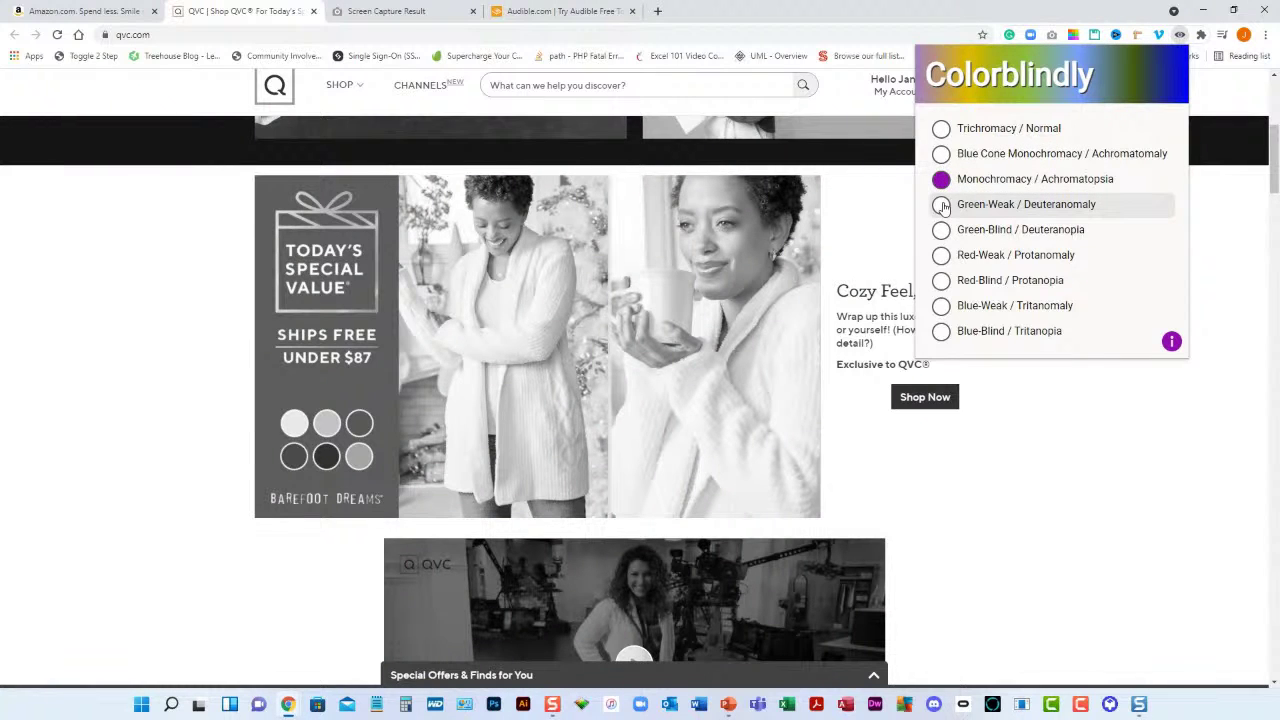
Step: Preview the same section with the Green-Weak, Green-Blind, Red-Weak and Red-Blind color vision simulations
click(941, 205)
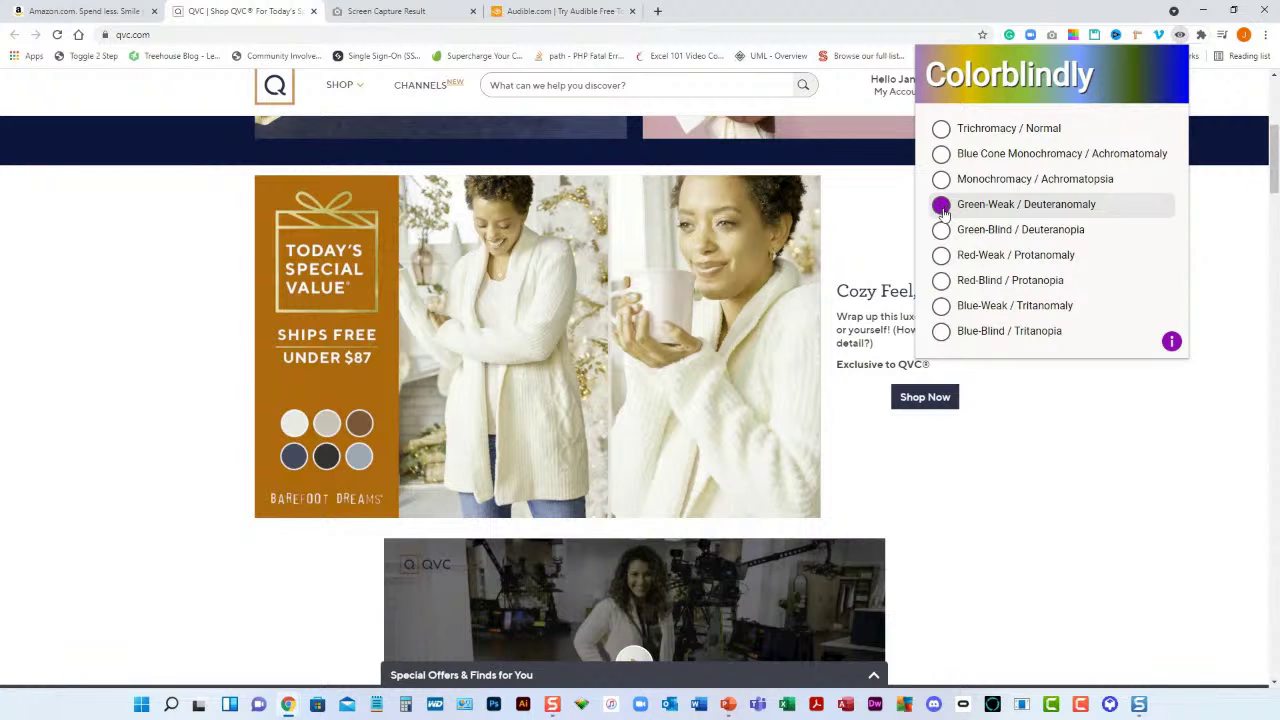
click(942, 232)
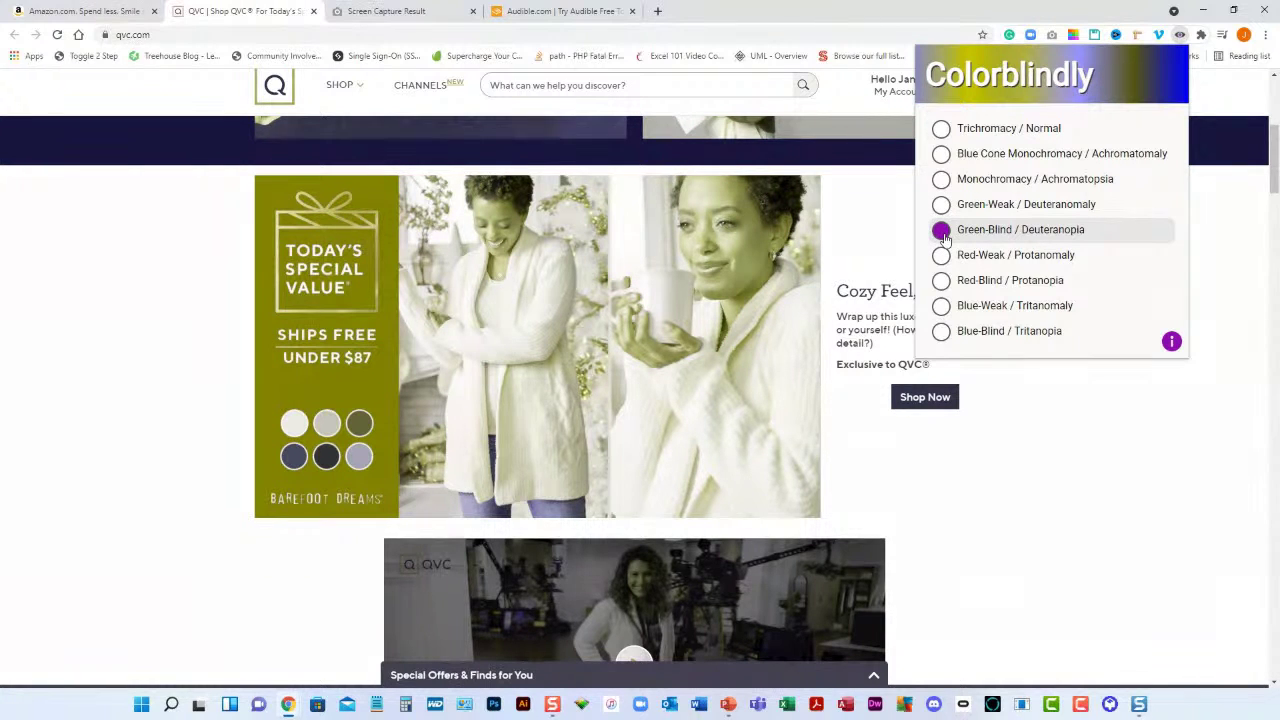
click(942, 257)
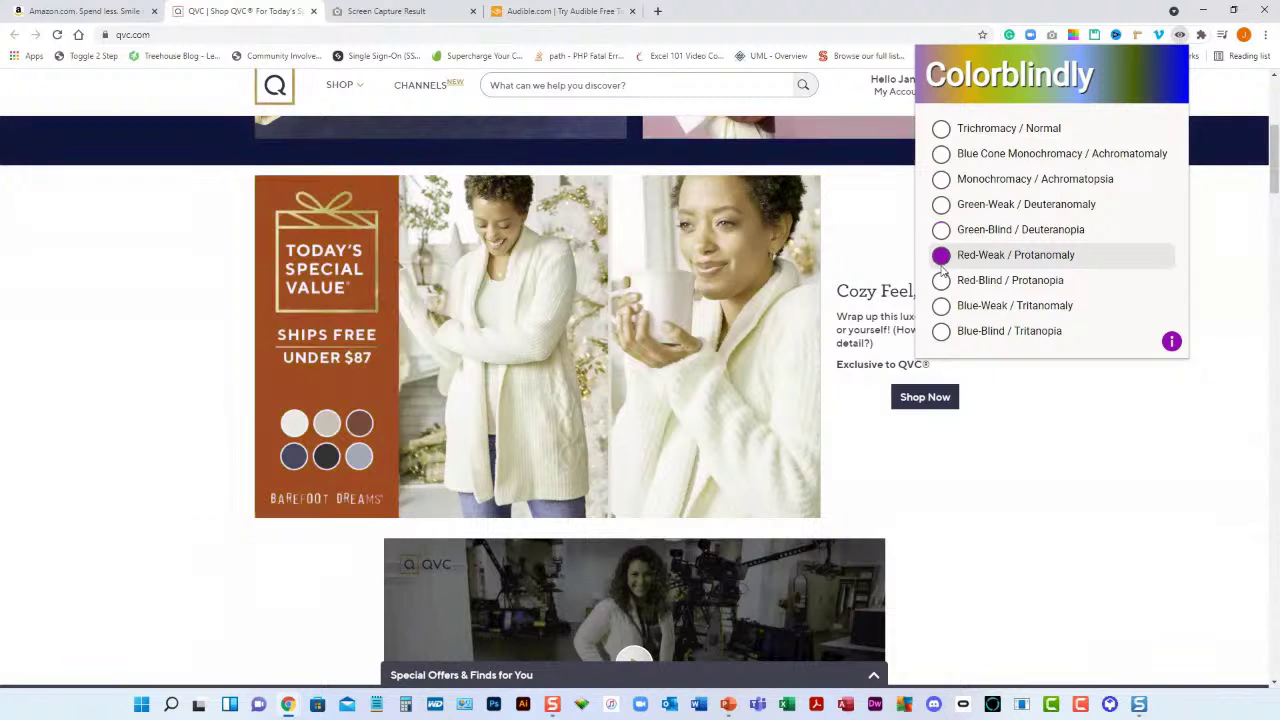
click(941, 282)
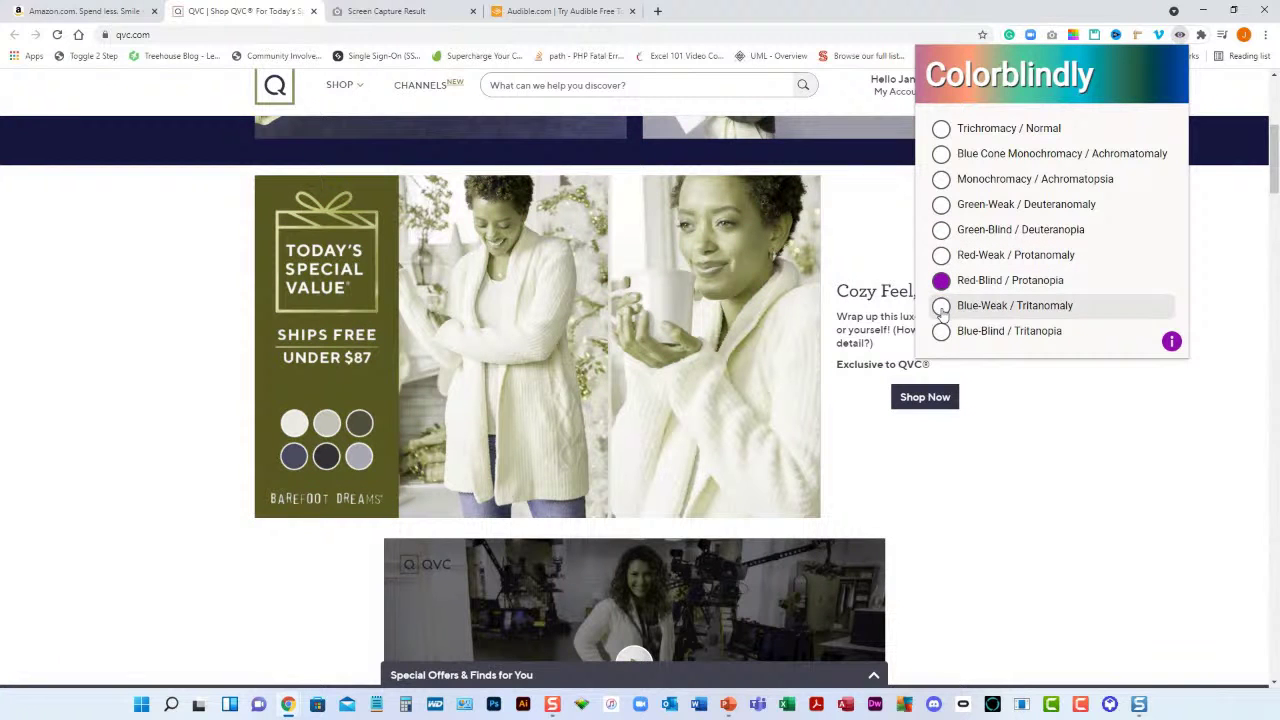
Step: Preview the Blue-Weak and Blue-Blind simulations, restore Trichromacy / Normal, and close Colorblindly
click(942, 307)
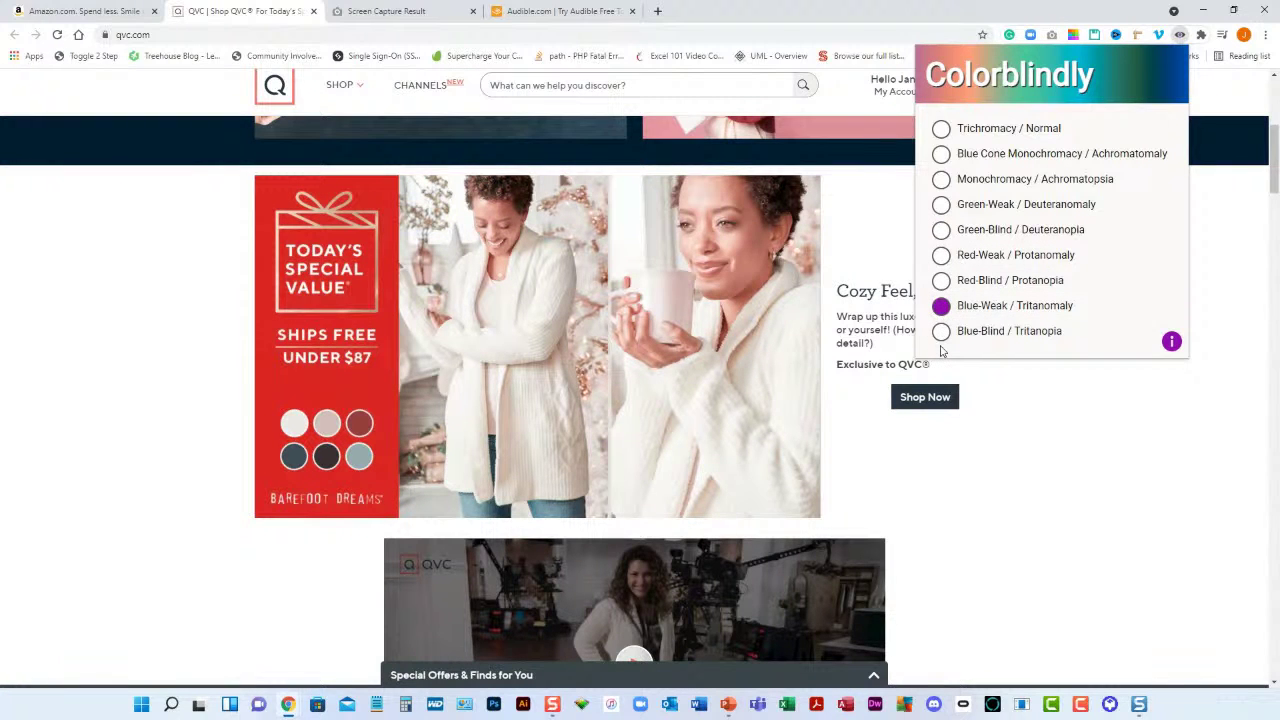
click(941, 331)
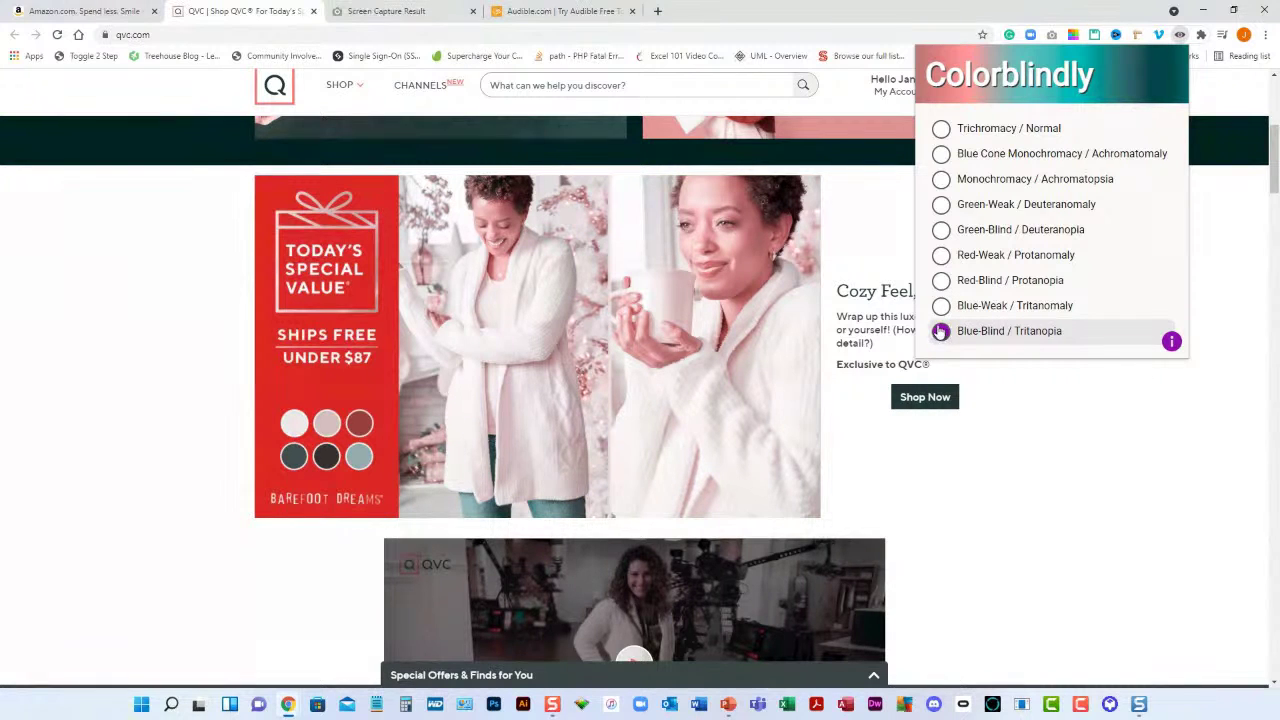
click(941, 128)
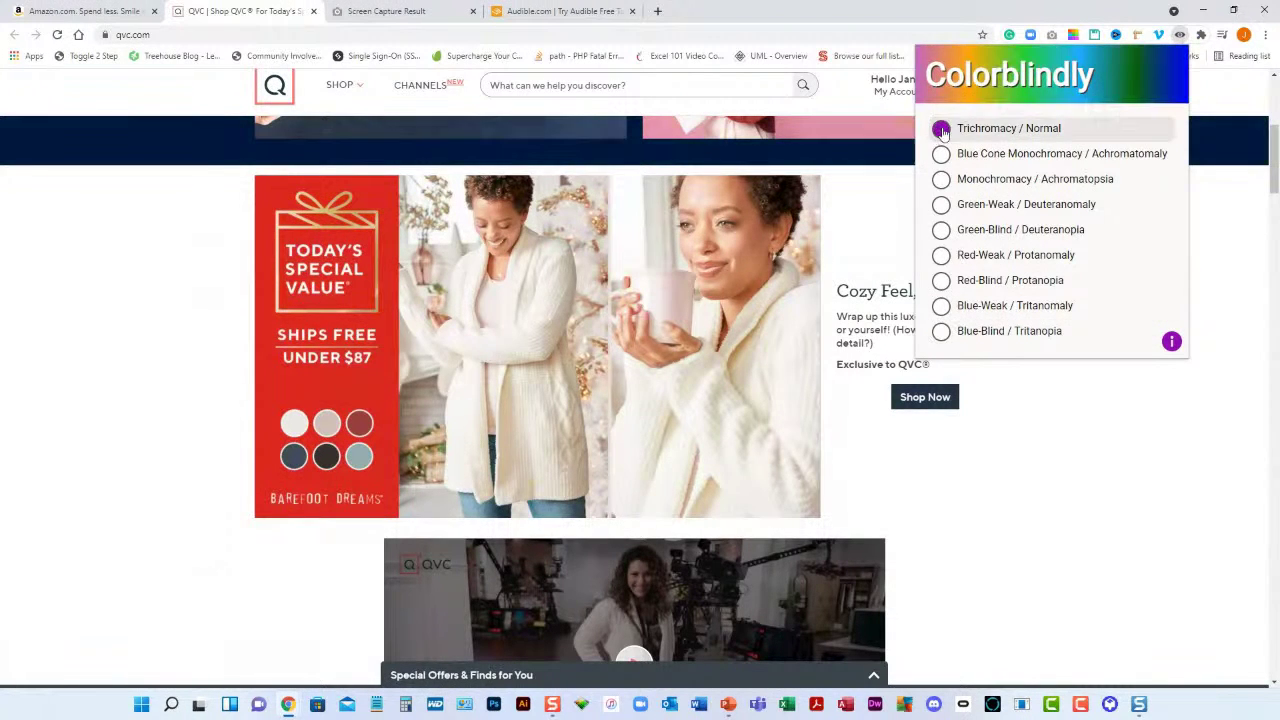
click(1067, 404)
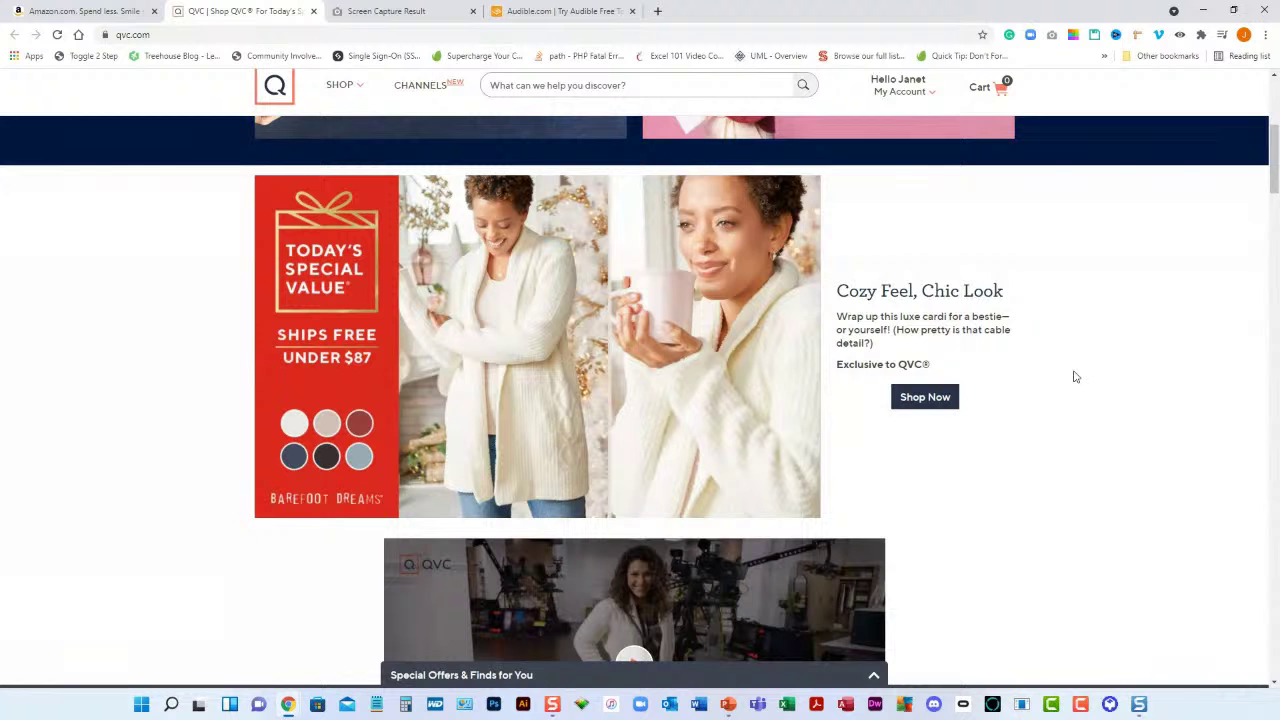
Step: Measure the width and height of the pink 5 Easy Pays banner on the QVC page with the page ruler
scroll(1135, 428, up, 1)
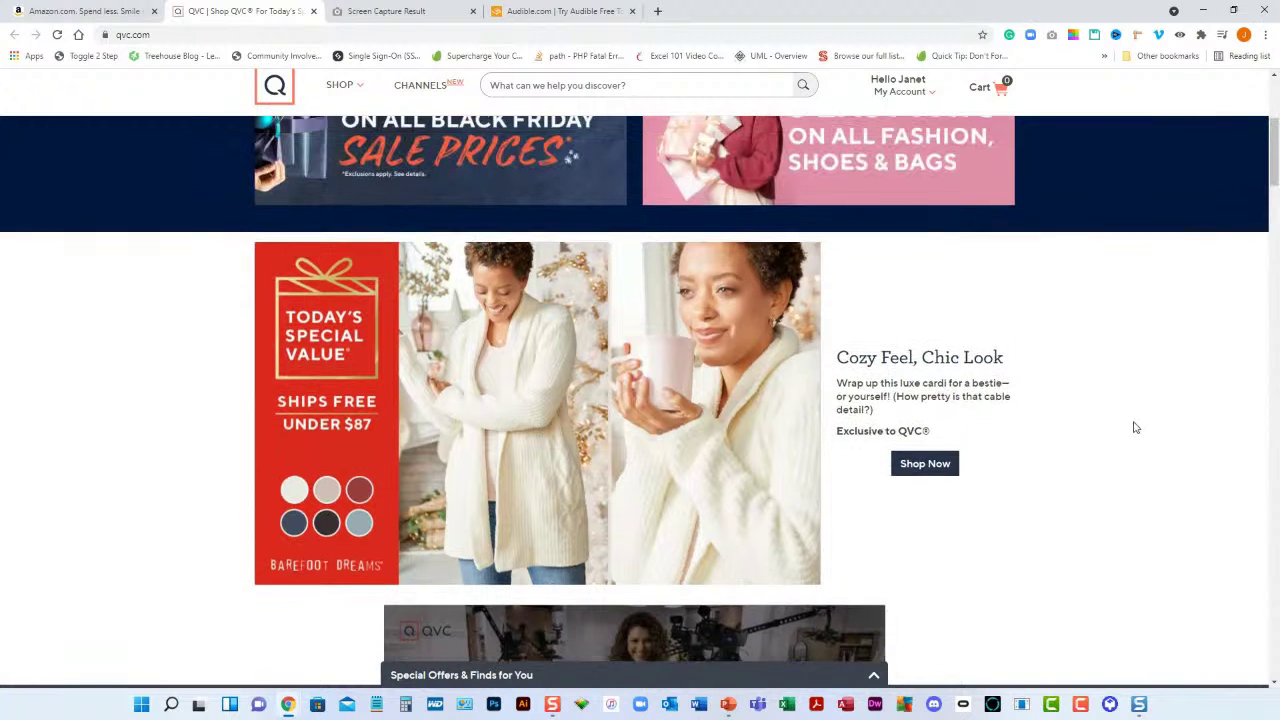
scroll(1135, 428, up, 3)
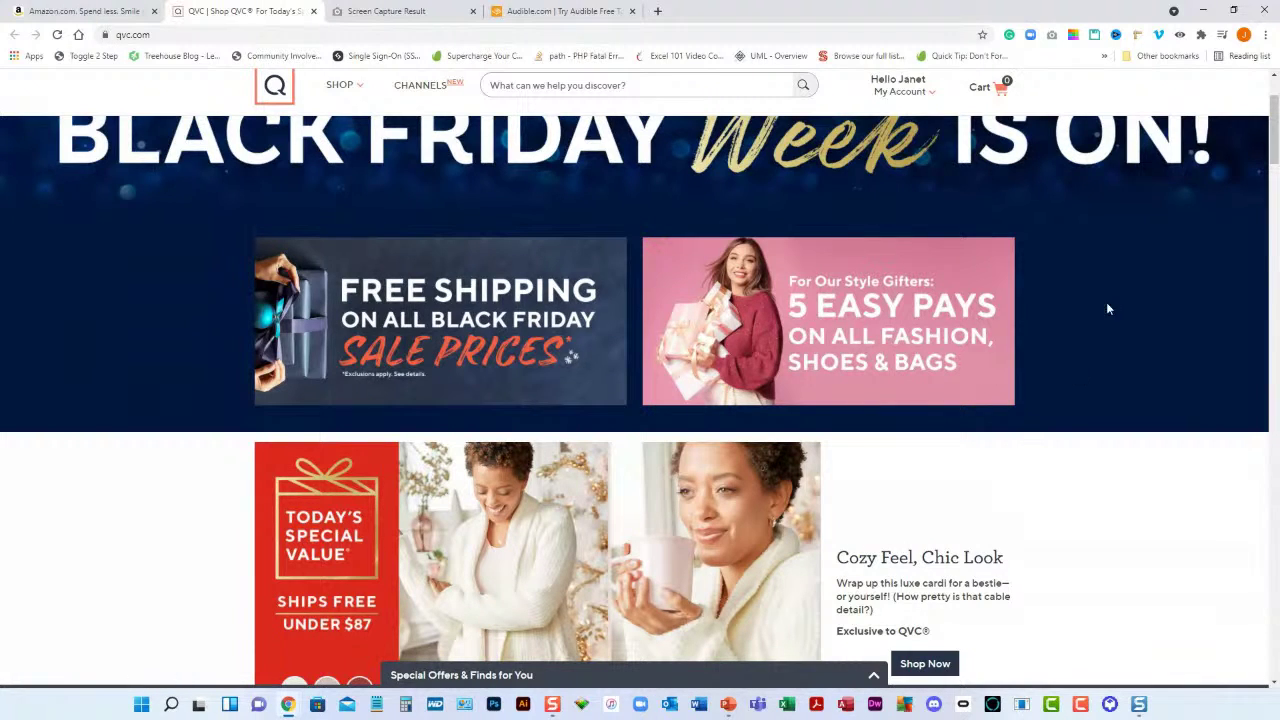
click(1137, 36)
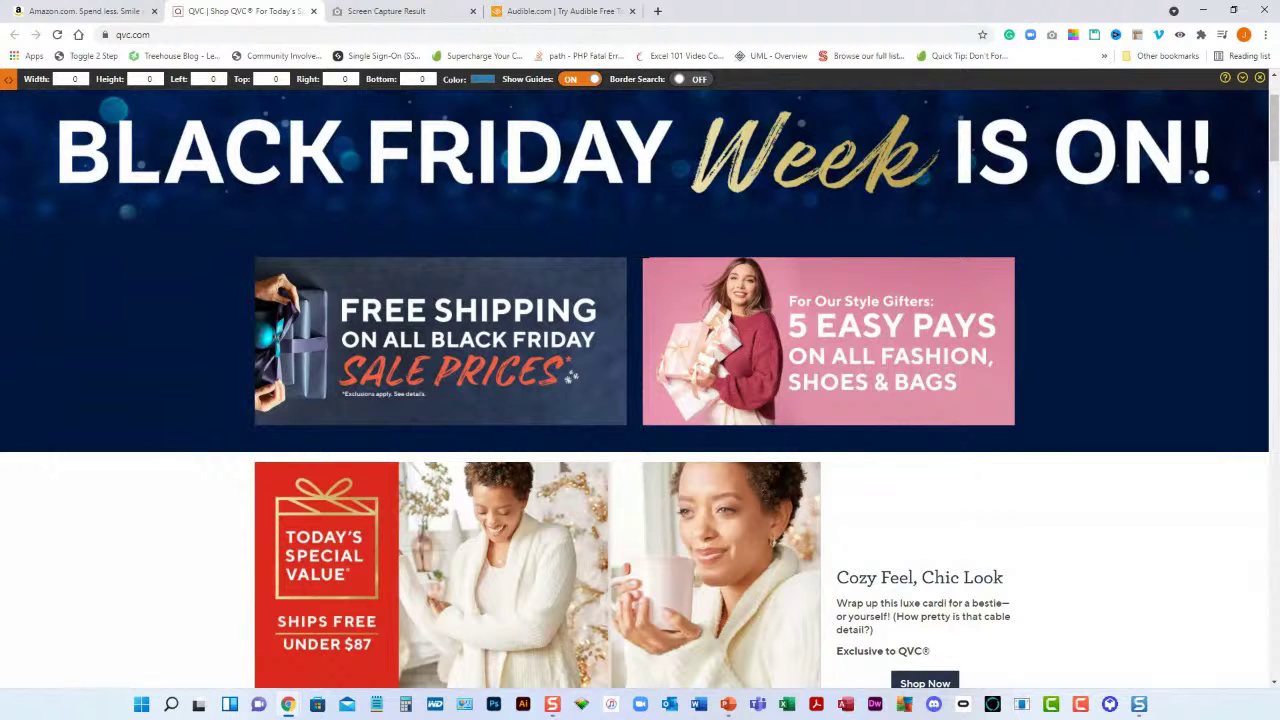
drag(642, 258, 1015, 424)
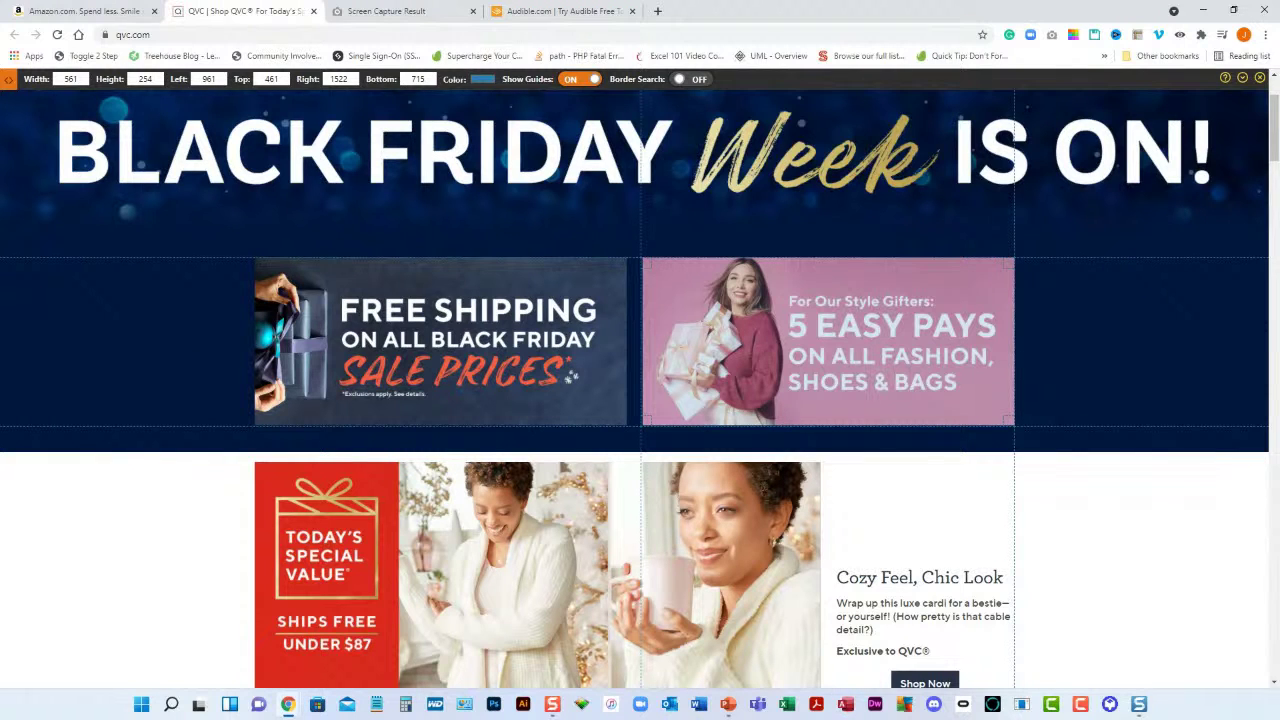
Step: Sample the pink 5 Easy Pays banner's color with the page ruler's eyedropper, cycle through the color code formats, and close the color picker
click(481, 80)
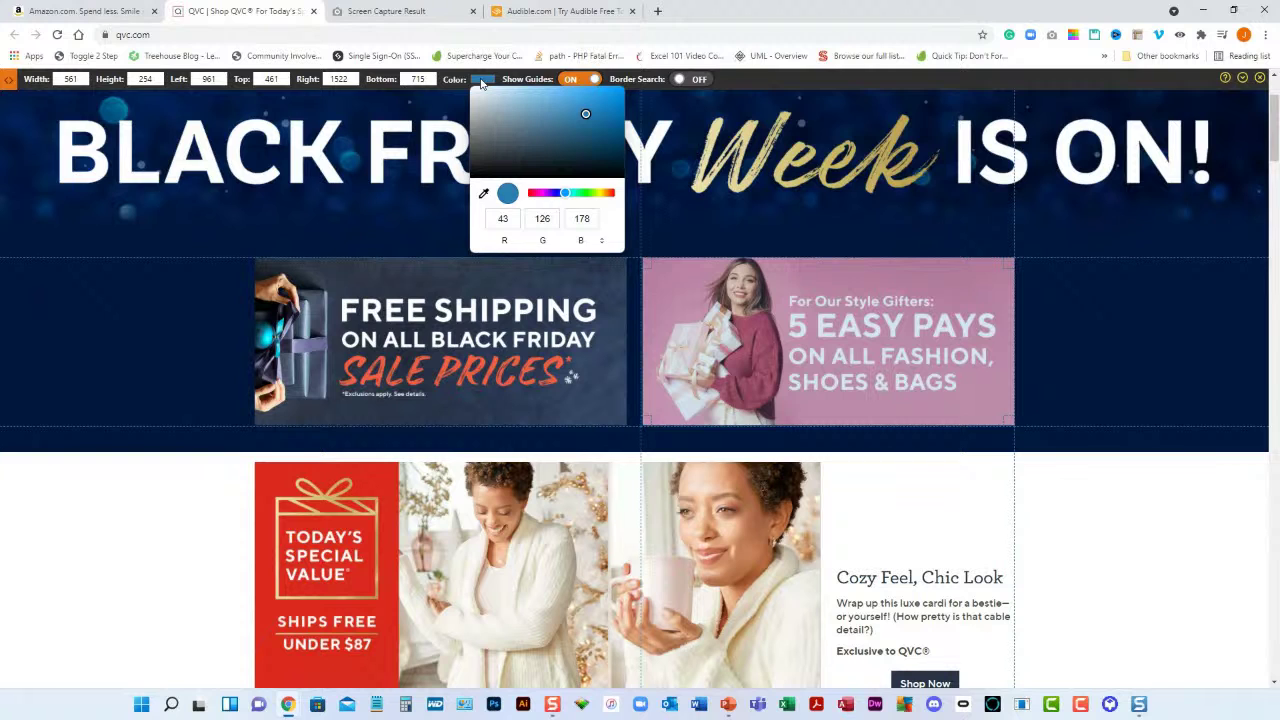
click(484, 194)
click(962, 288)
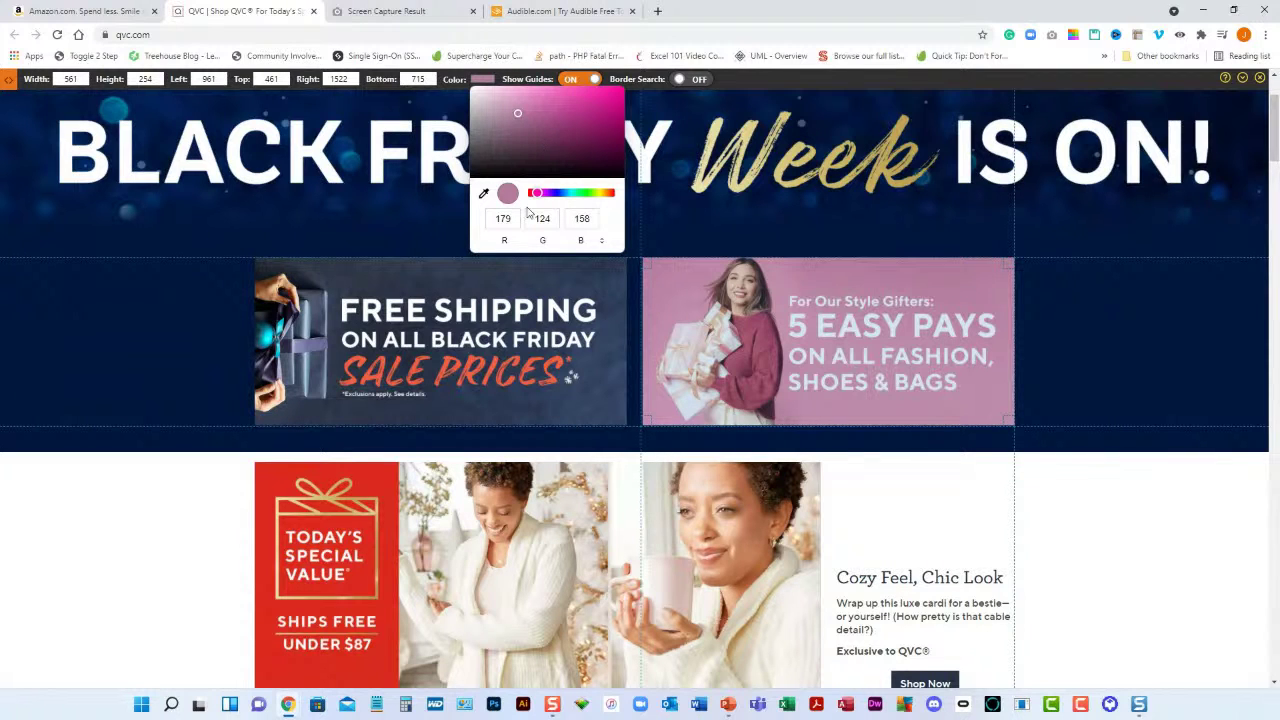
click(601, 241)
click(602, 242)
click(1134, 384)
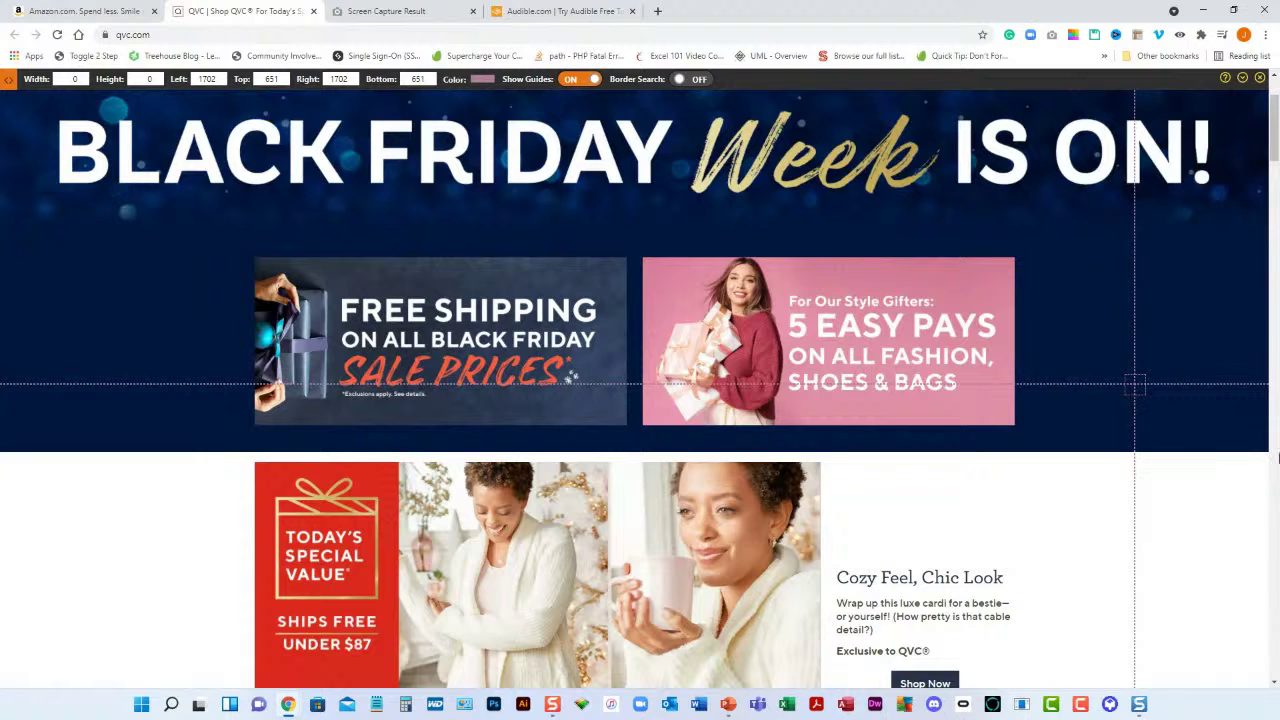
Step: Open Smallpdf's Unlock PDF tool and load TrainingGuide_Class#5-UCSDPayrollSpreadsheets.pdf from the Downloads folder
click(1074, 37)
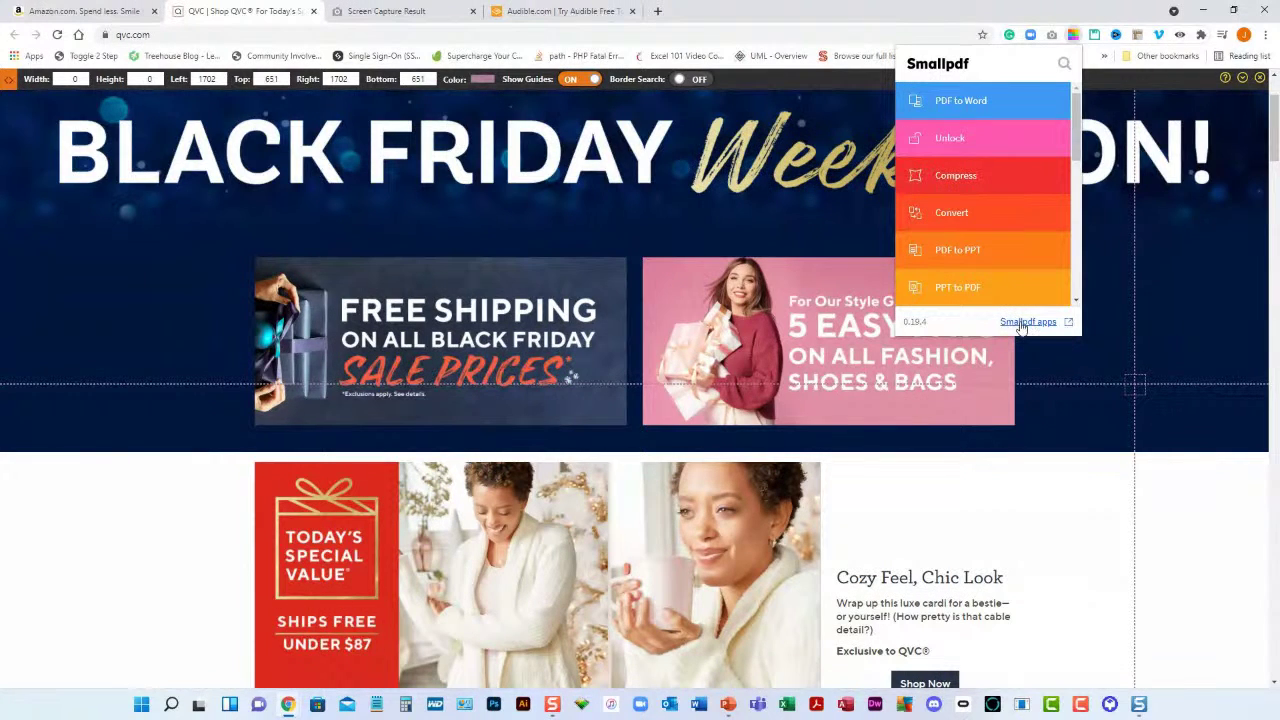
click(952, 140)
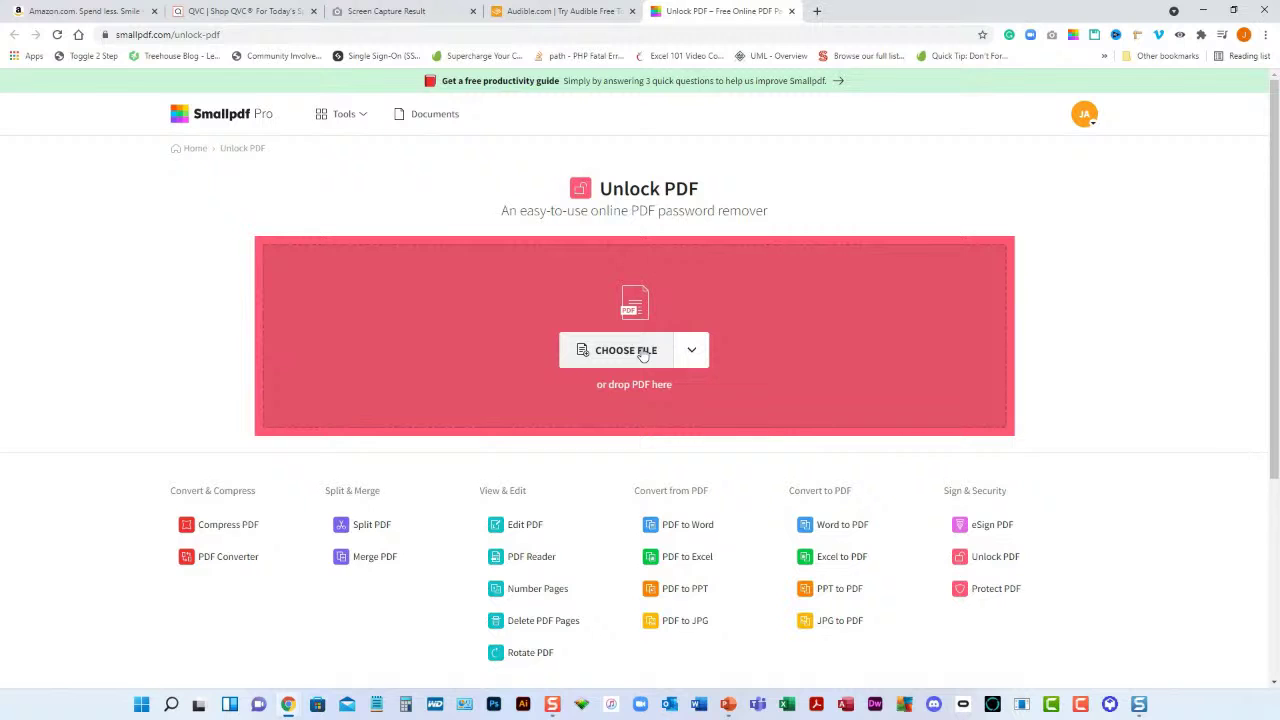
click(612, 357)
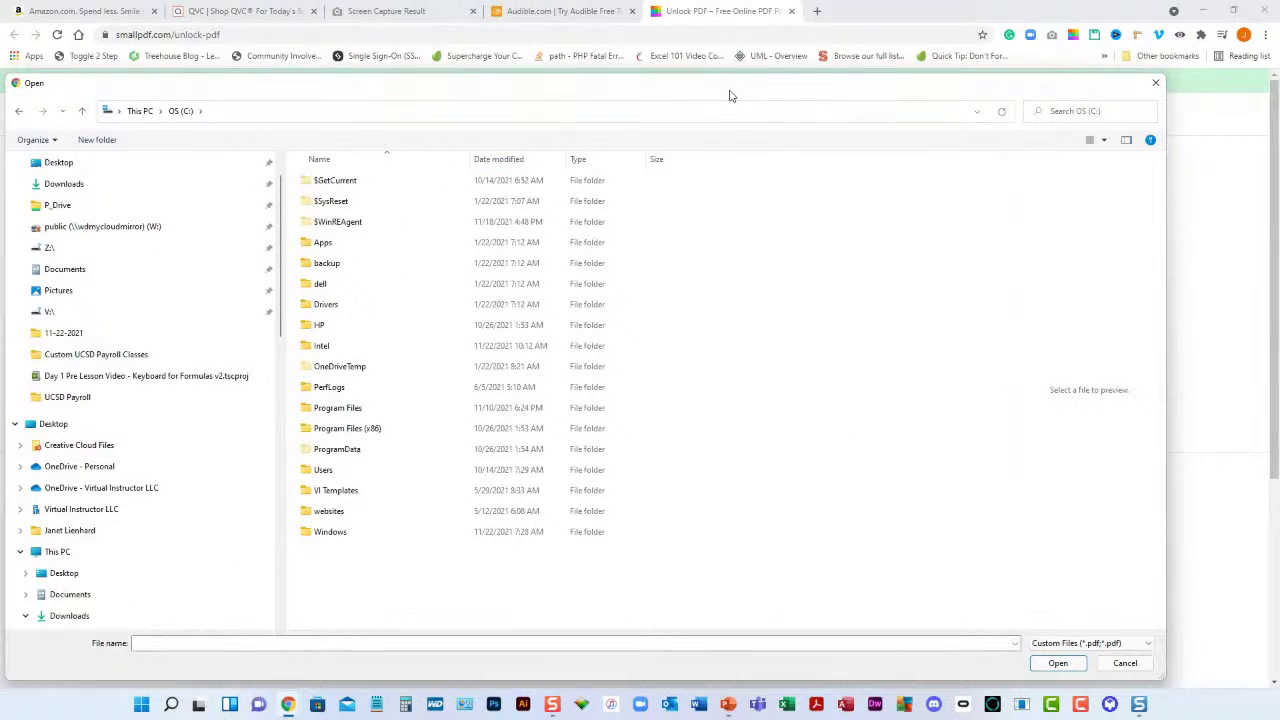
drag(729, 94, 794, 96)
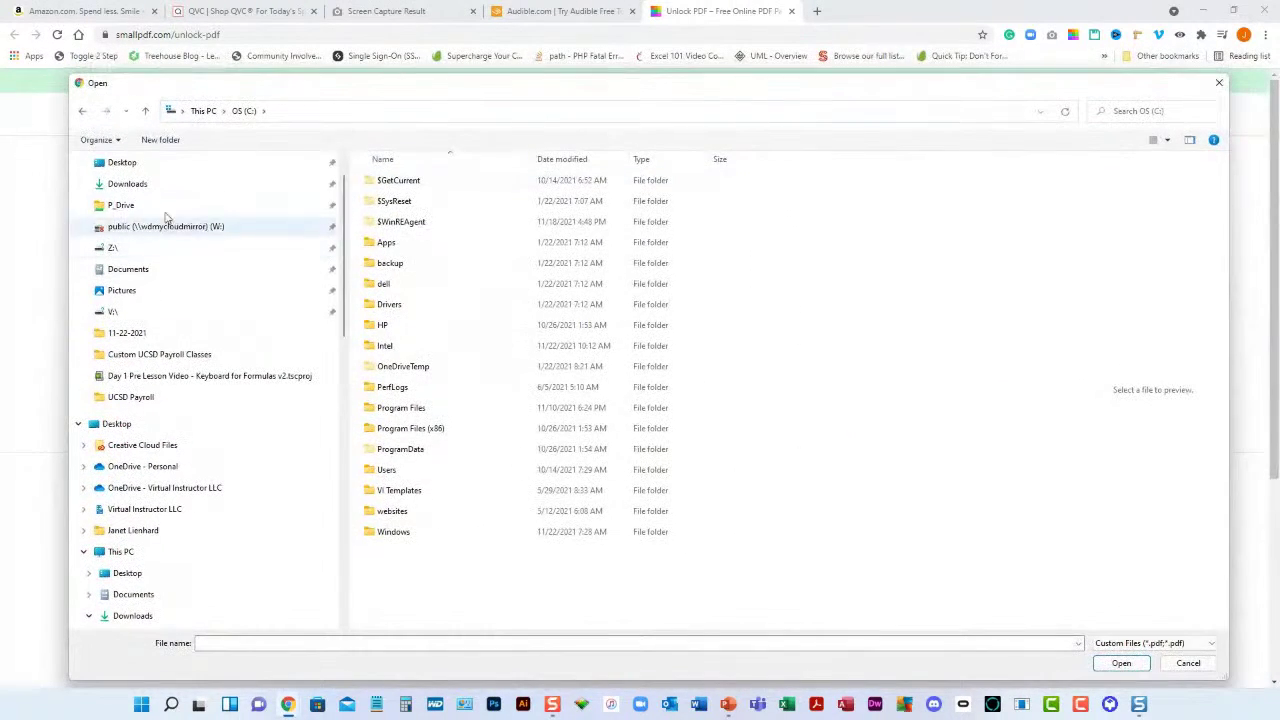
click(140, 186)
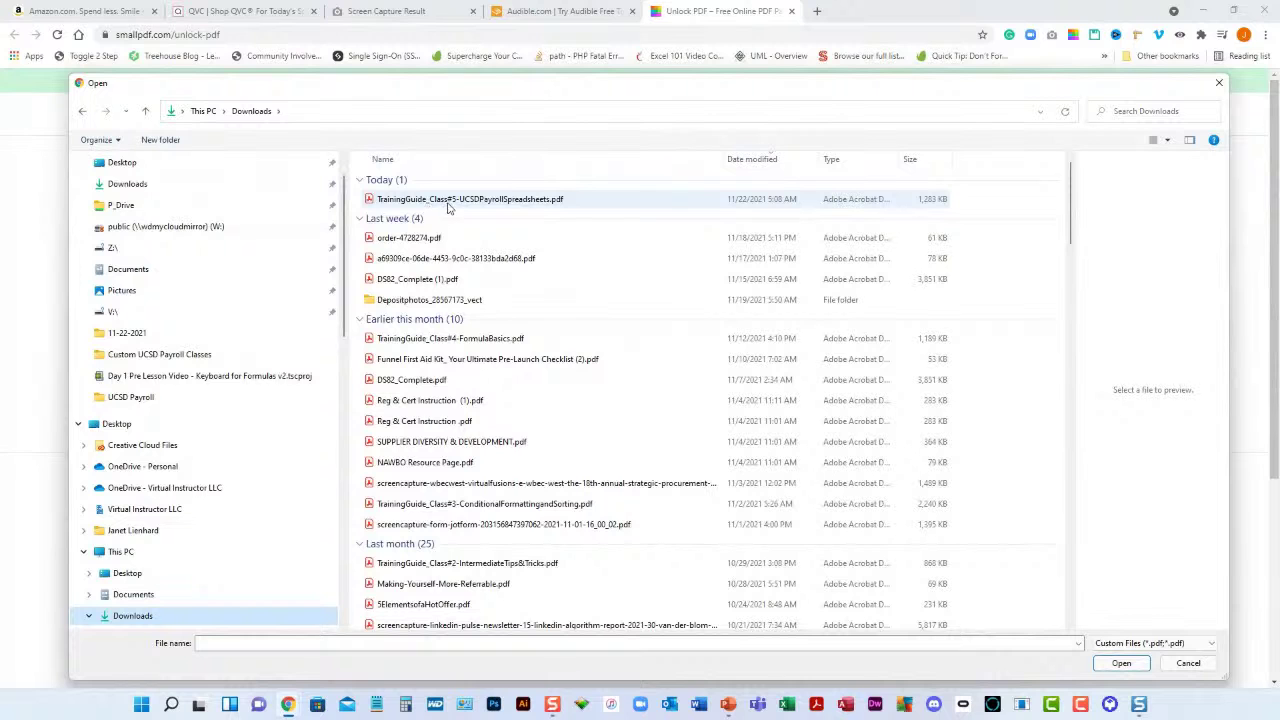
click(417, 203)
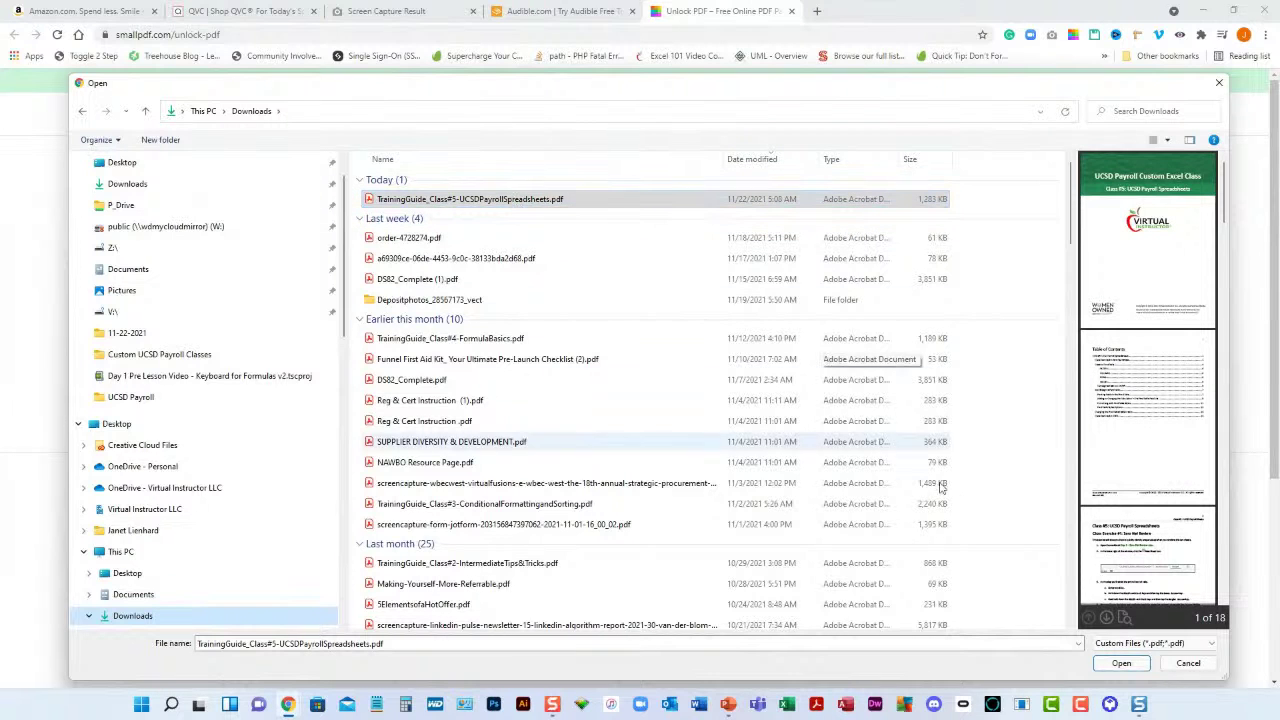
click(1121, 662)
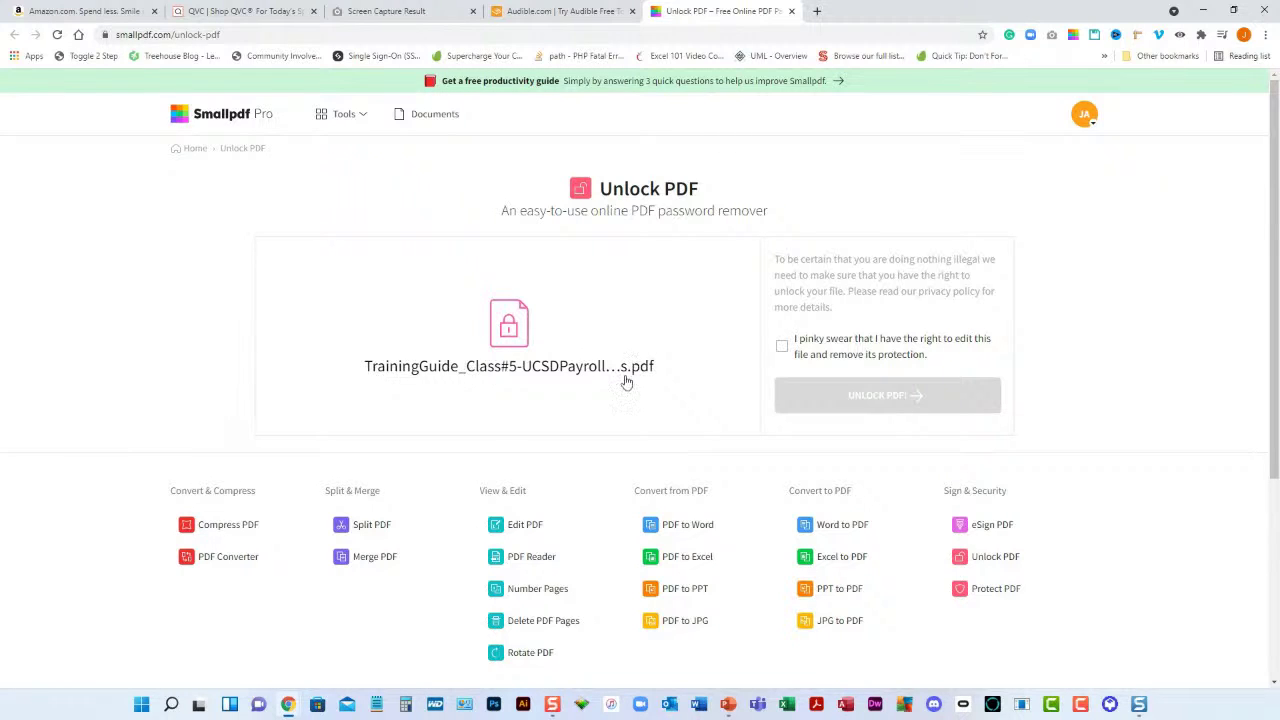
Step: Confirm the right to edit the training guide PDF and remove its protection
click(810, 354)
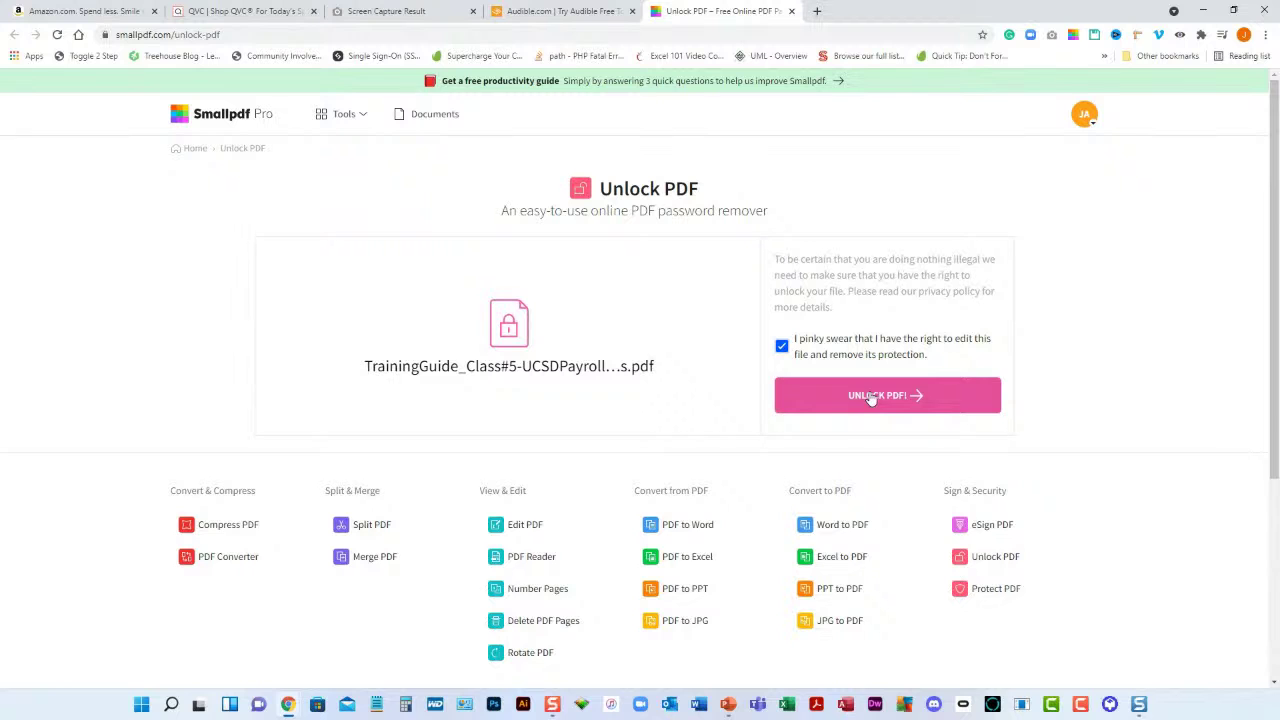
click(871, 396)
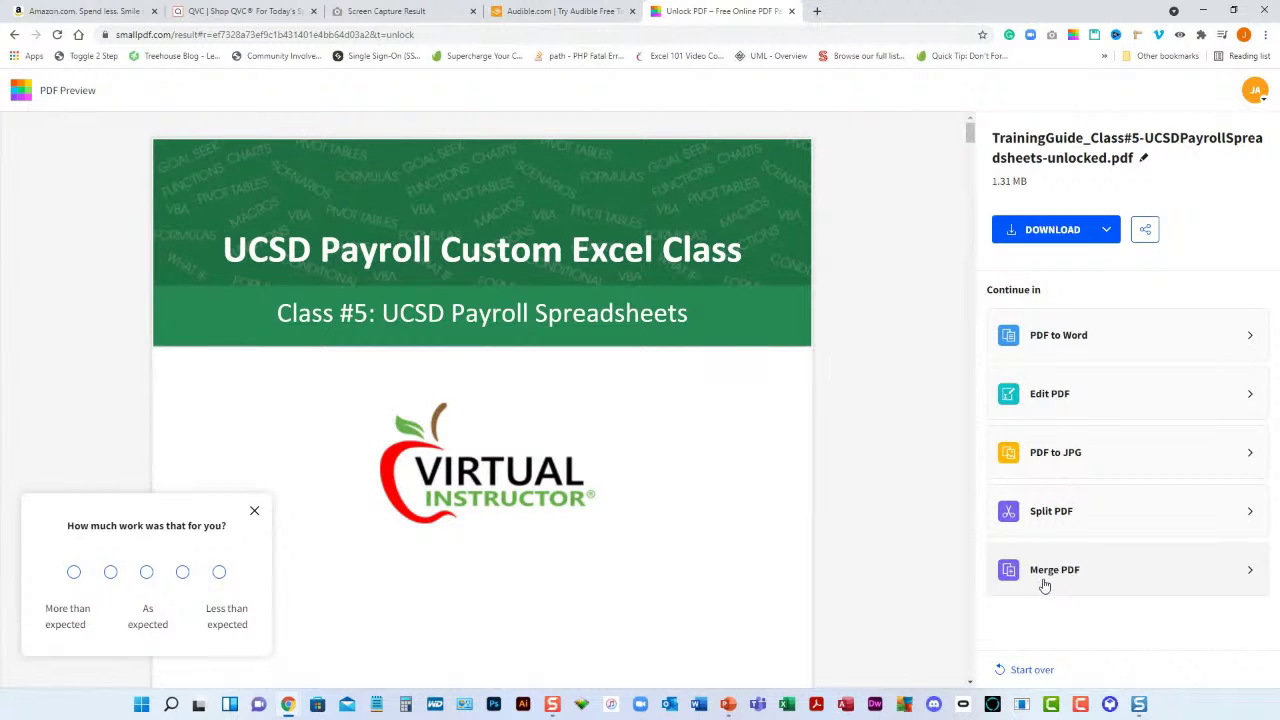
Step: Minimize the open Chrome windows and return to the slide show's Tips For The Week Calendar slide
click(1201, 14)
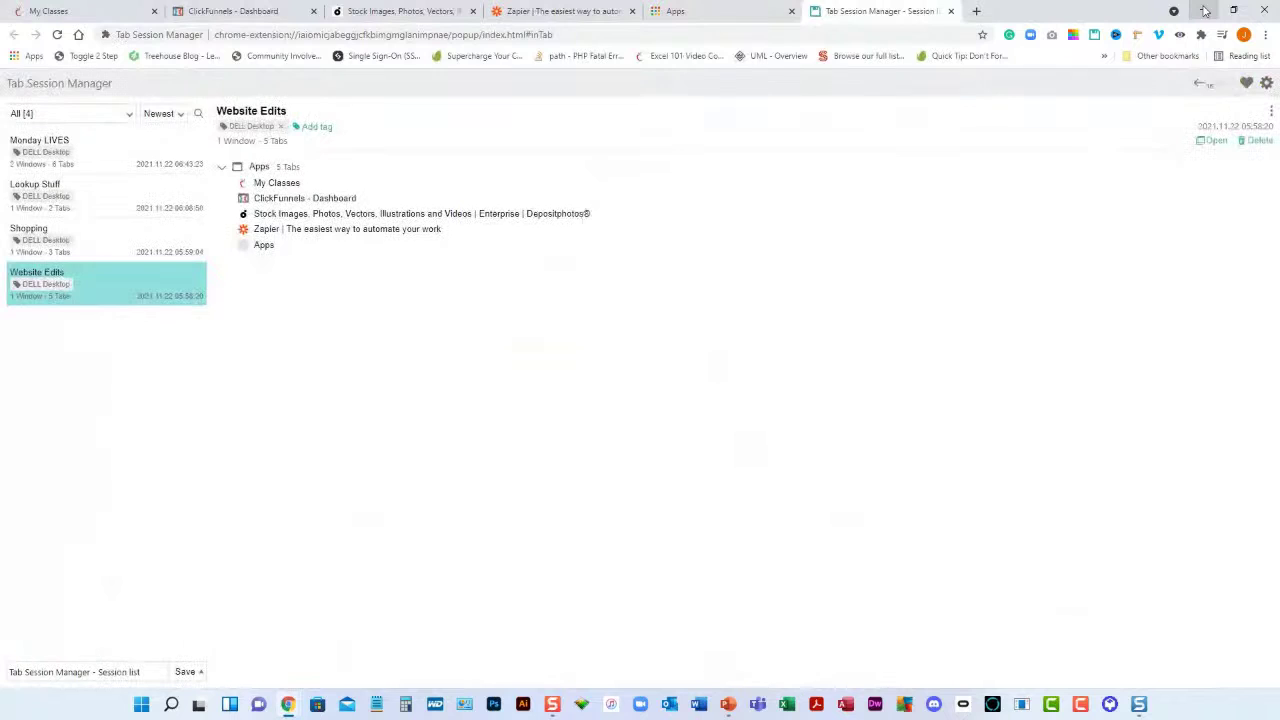
click(1204, 11)
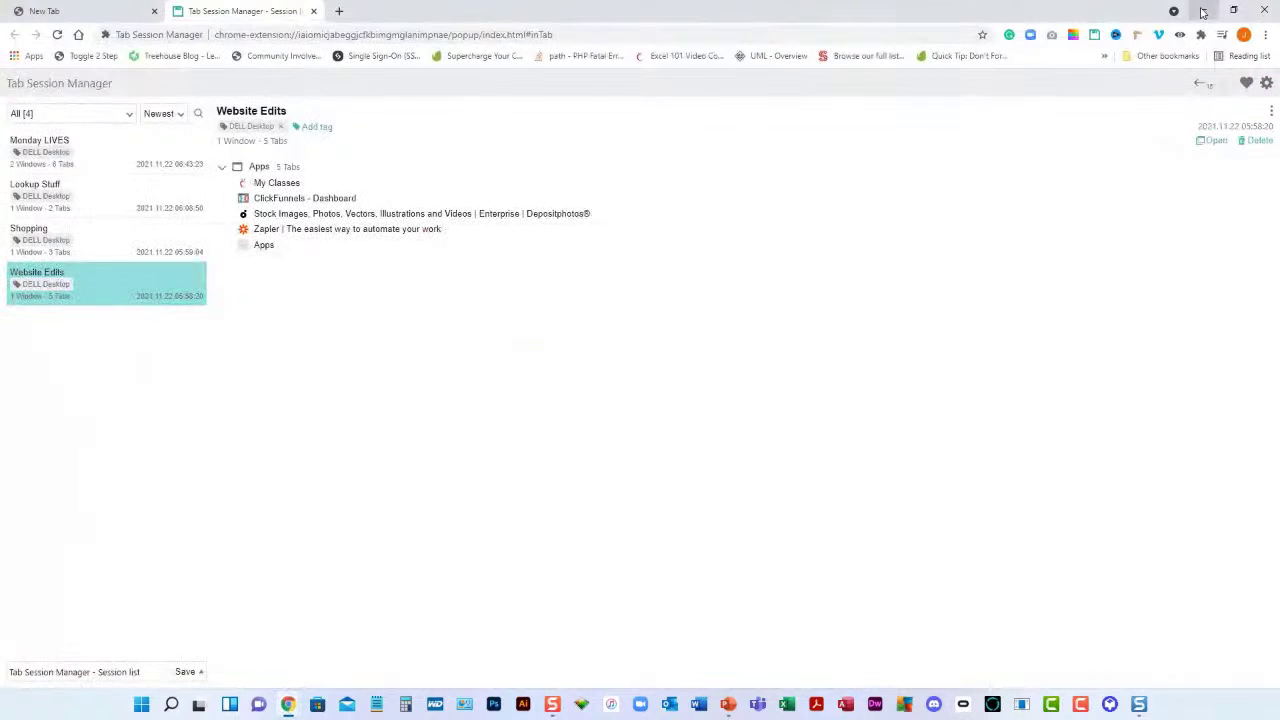
click(1203, 12)
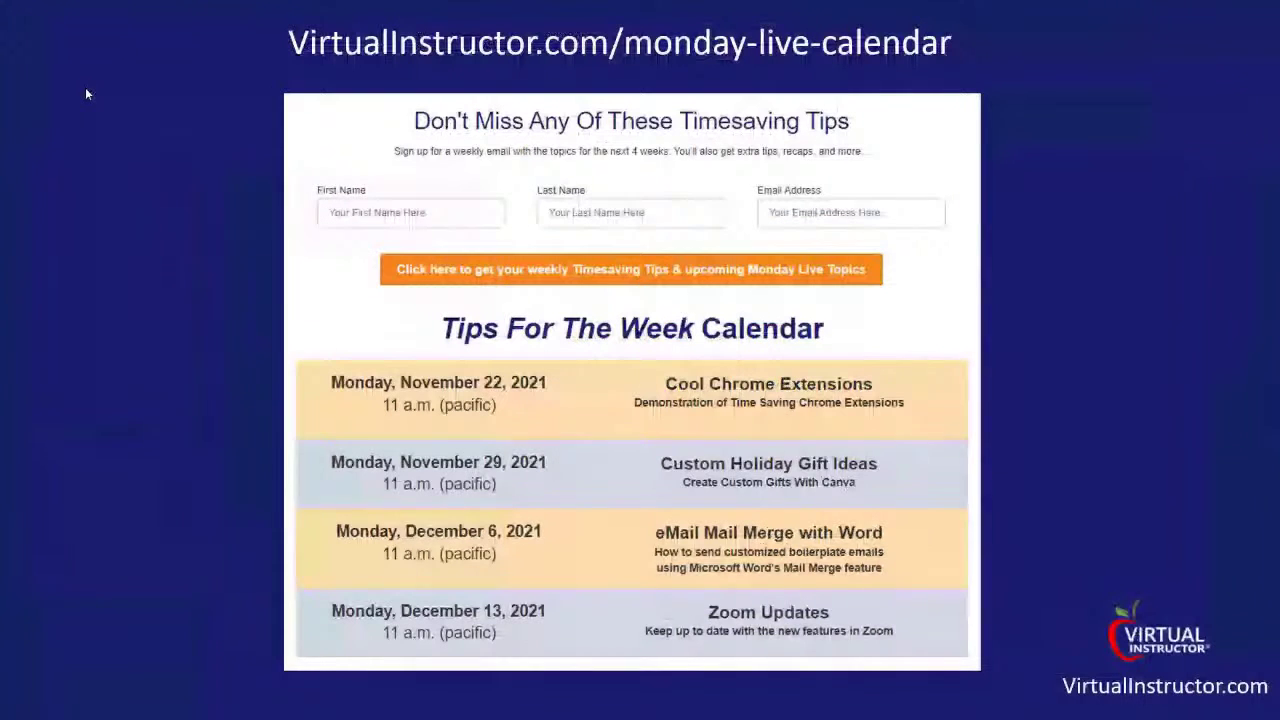
click(80, 80)
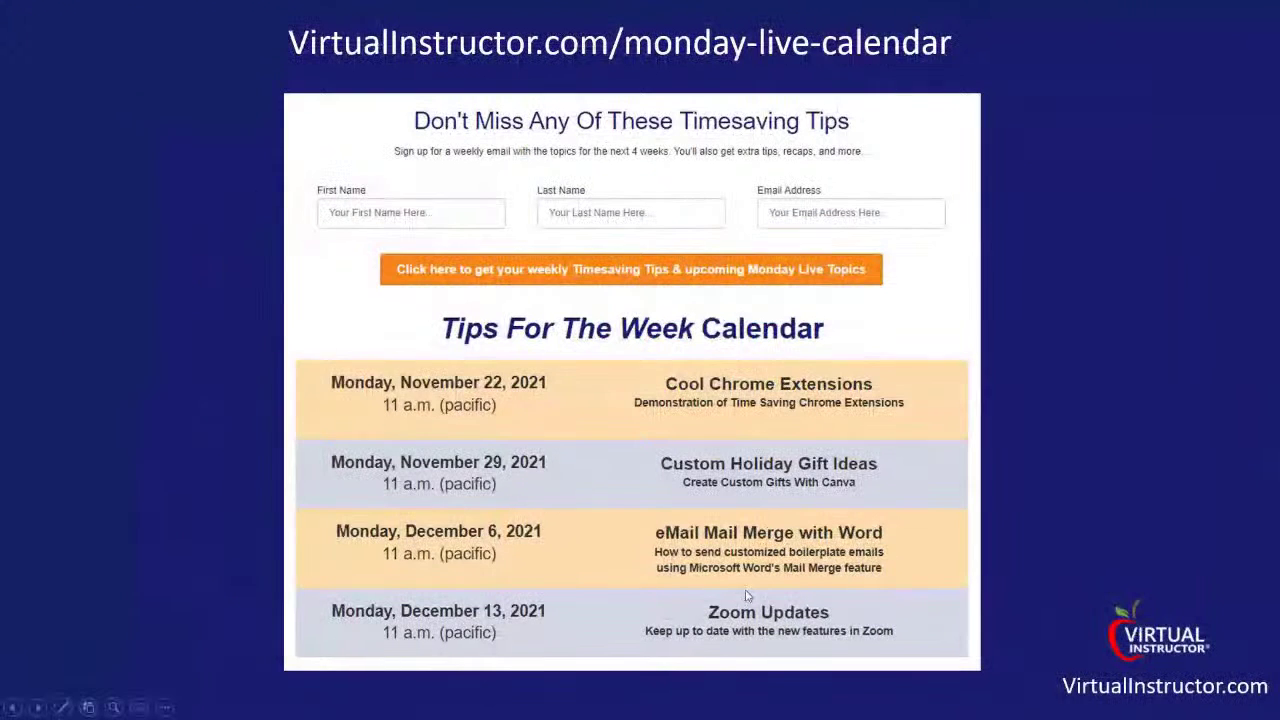